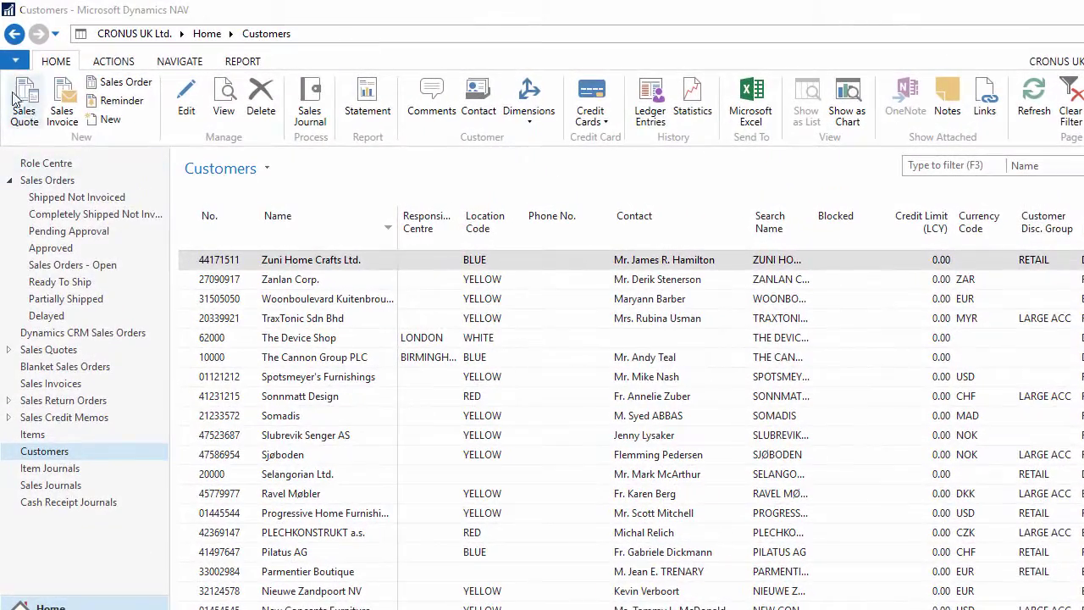
- Bring up the Print & Send options for the CRONUS UK Ltd. Customers list
{"action": "left_click", "coordinate": [17, 63]}
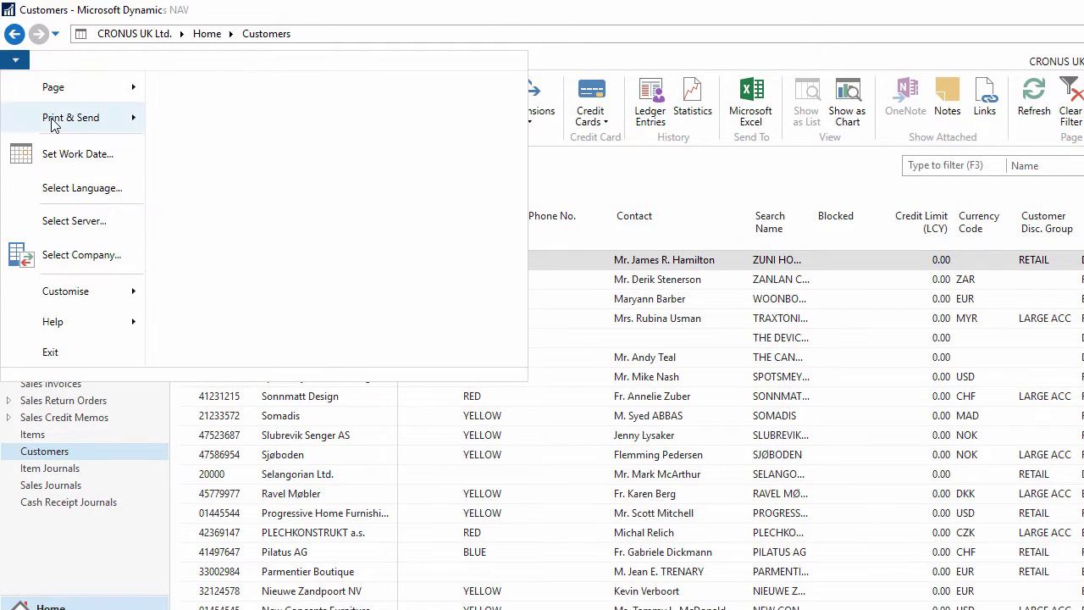
{"action": "mouse_move", "coordinate": [83, 121]}
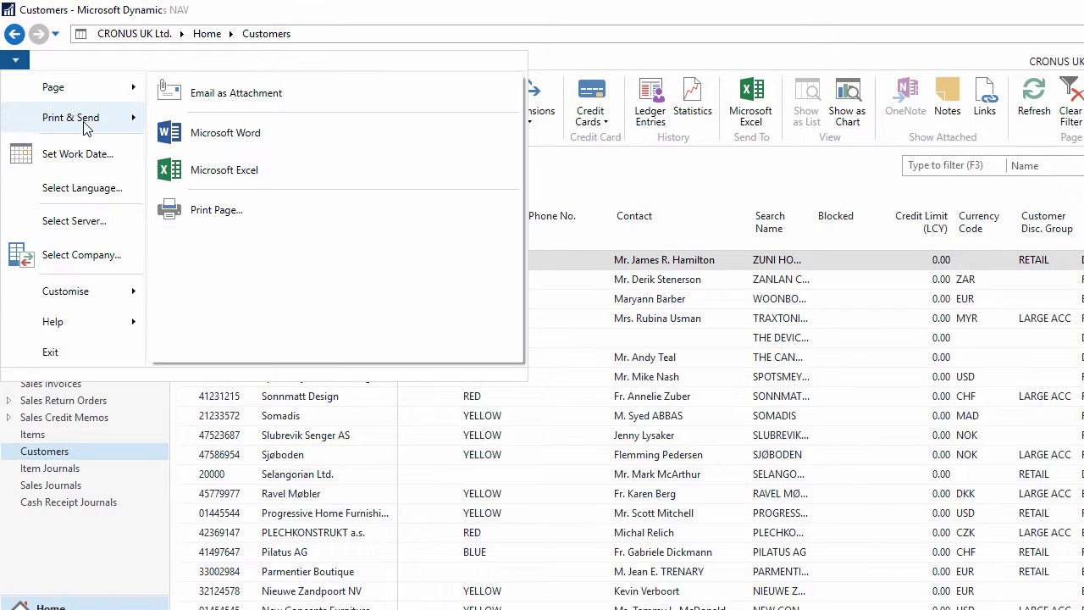
- Email the Customers list as an attachment and open Customers7.html in the browser
{"action": "left_click", "coordinate": [439, 95]}
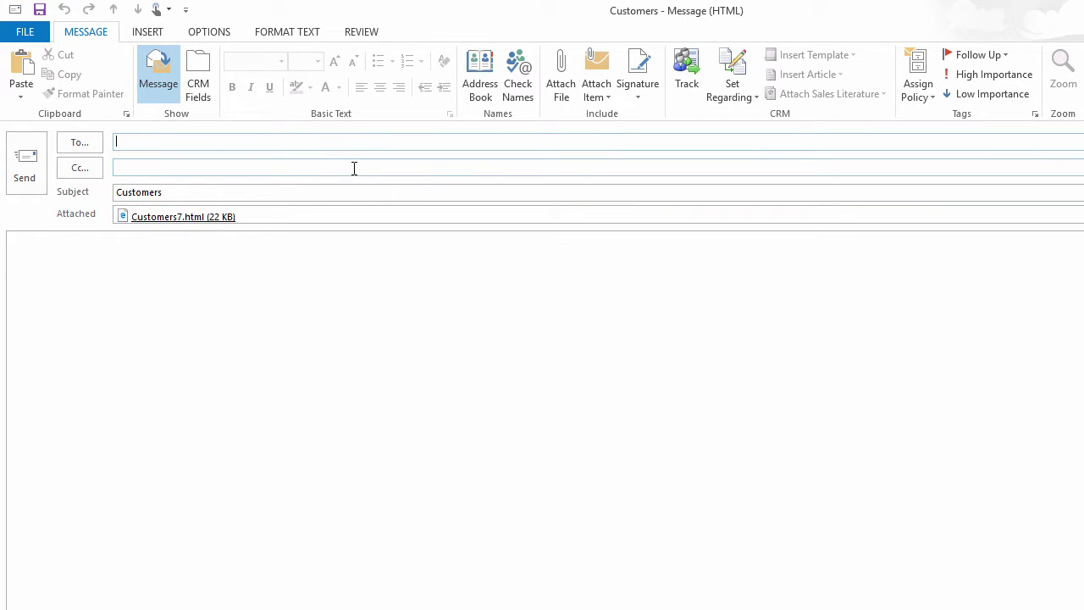
{"action": "double_click", "coordinate": [163, 218]}
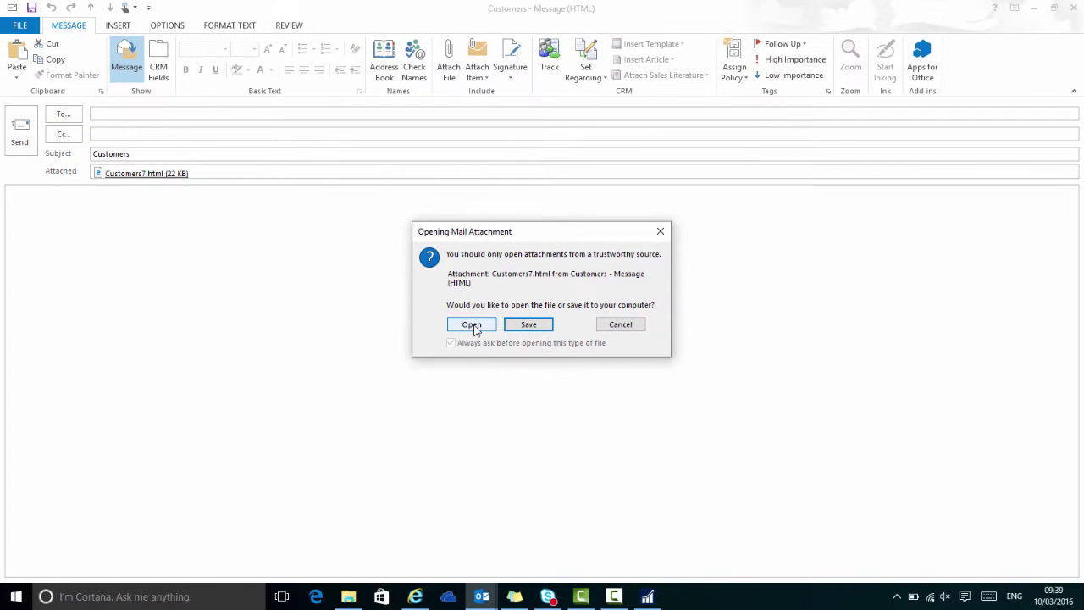
{"action": "left_click", "coordinate": [472, 326]}
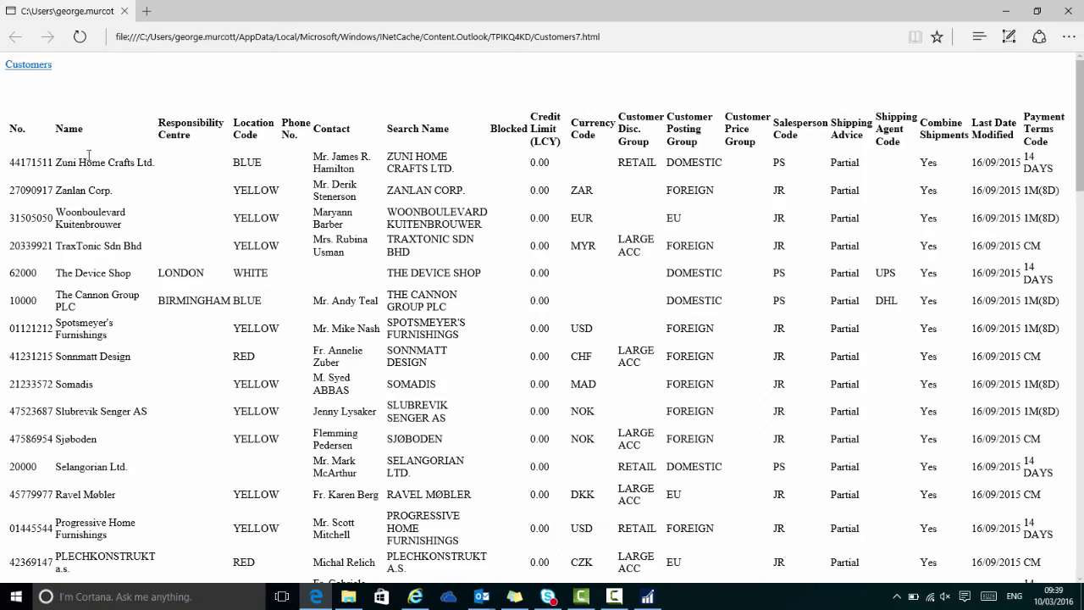
- Scroll through the exported customer table in Edge, then close the browser
{"action": "scroll", "coordinate": [106, 449], "scroll_direction": "down", "scroll_amount": 20}
{"action": "scroll", "coordinate": [102, 516], "scroll_direction": "up", "scroll_amount": 20}
{"action": "key", "text": "alt+F4"}
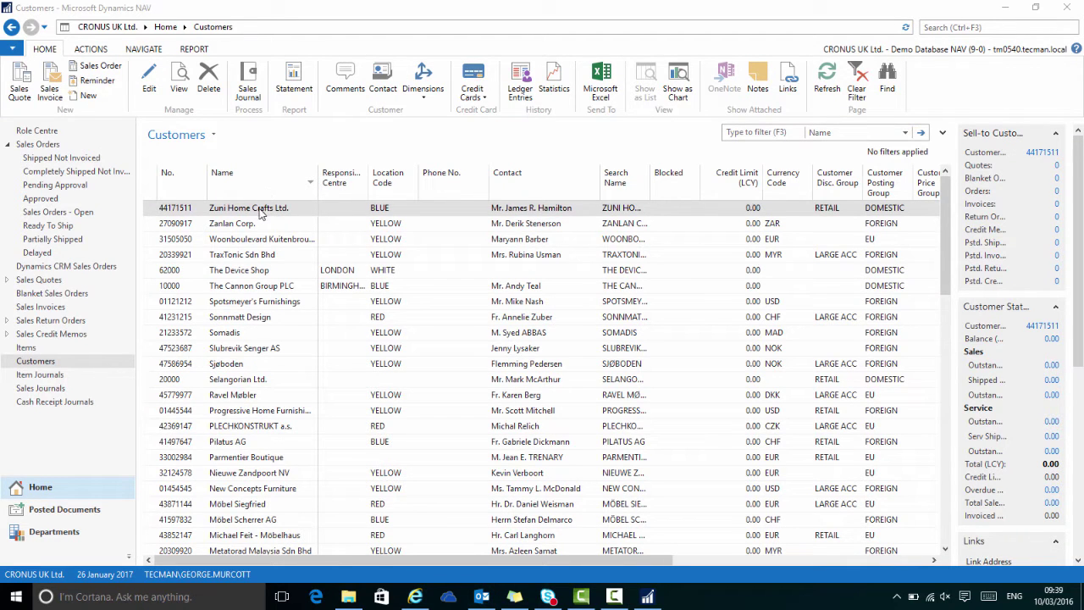
- Sort customers by Name A to Z and email the list as Customers8.html
{"action": "left_click", "coordinate": [275, 187]}
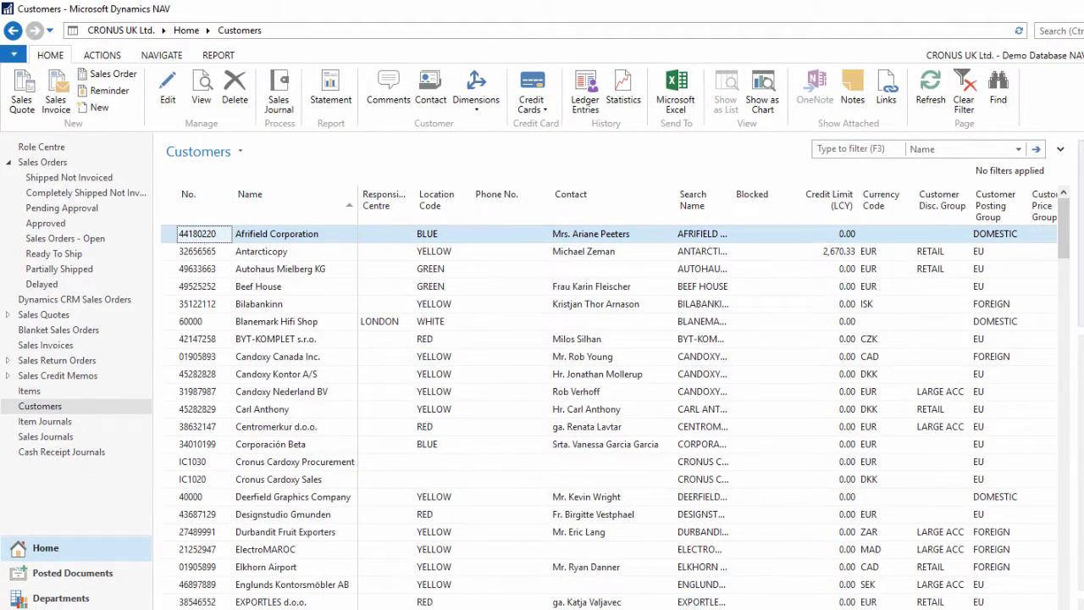
{"action": "left_click", "coordinate": [14, 53]}
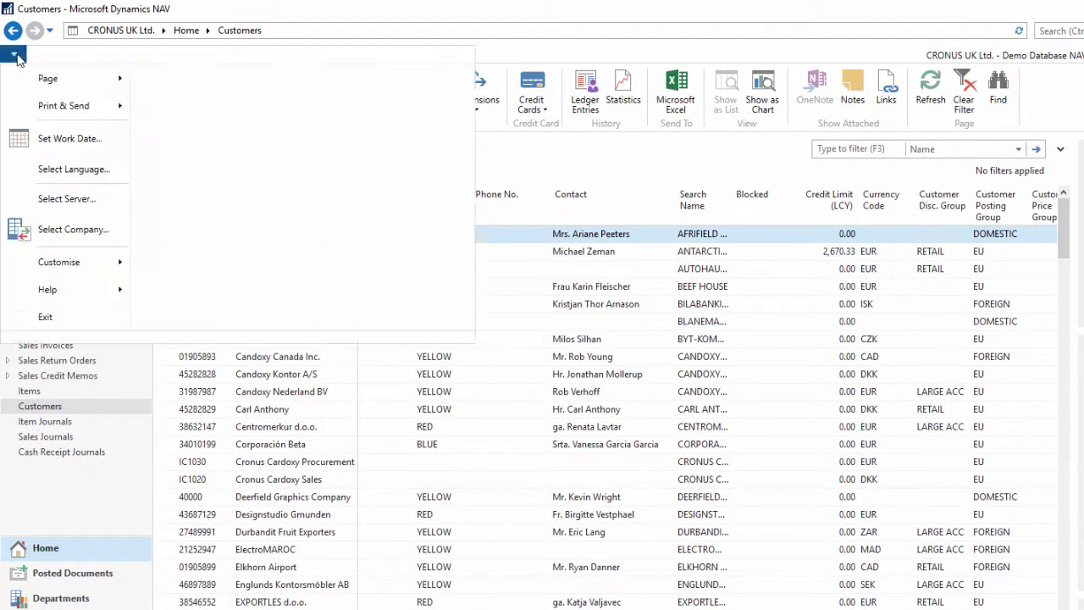
{"action": "mouse_move", "coordinate": [53, 106]}
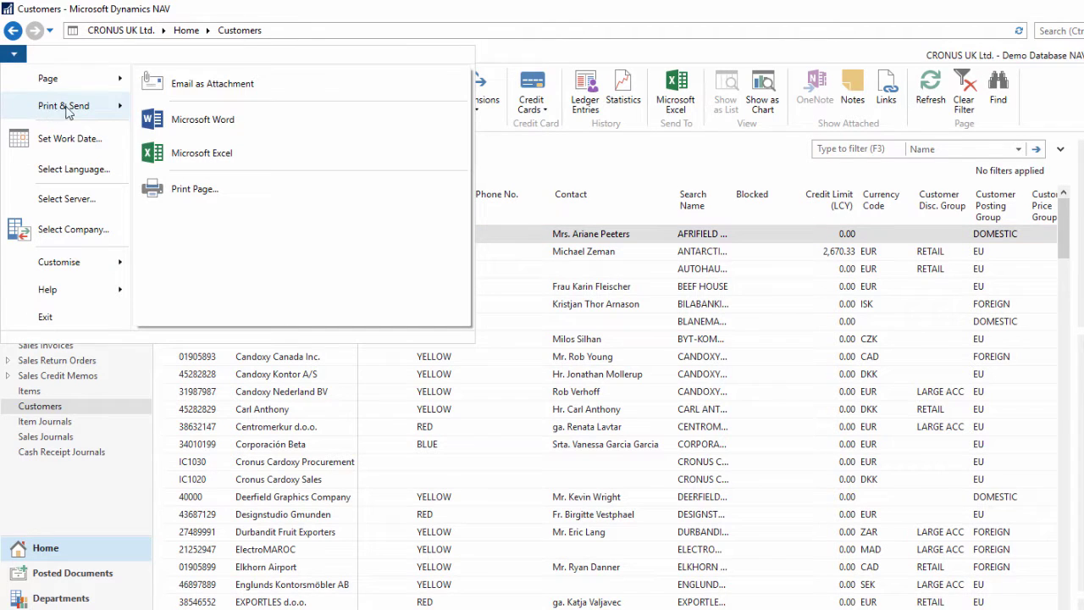
{"action": "left_click", "coordinate": [363, 84]}
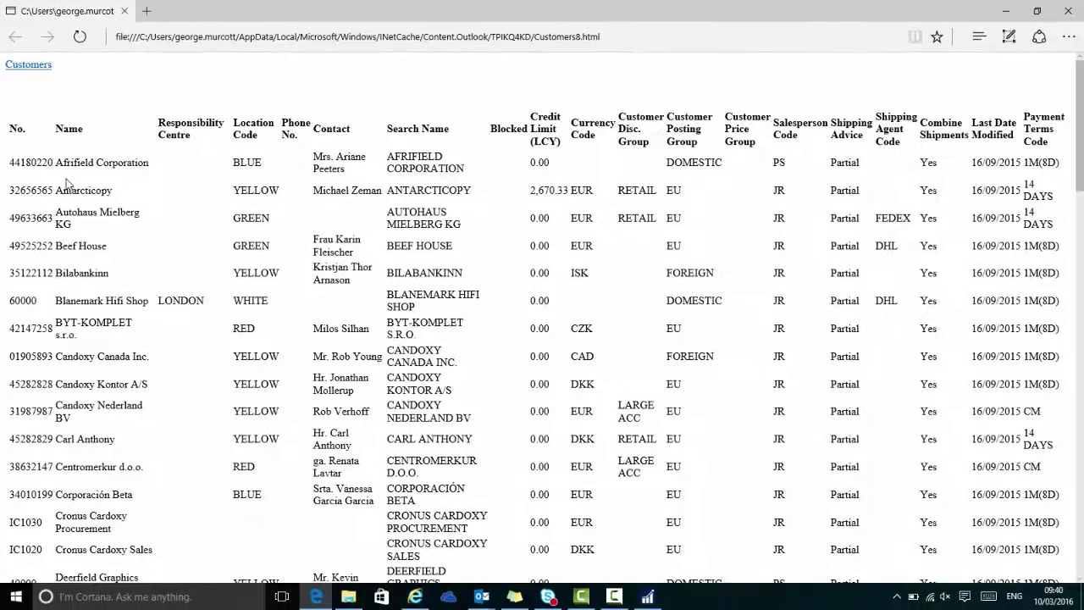
- Confirm Customers8.html now starts with Afrifield Corporation, then close Edge
{"action": "scroll", "coordinate": [77, 432], "scroll_direction": "down", "scroll_amount": 3}
{"action": "scroll", "coordinate": [69, 462], "scroll_direction": "up", "scroll_amount": 4}
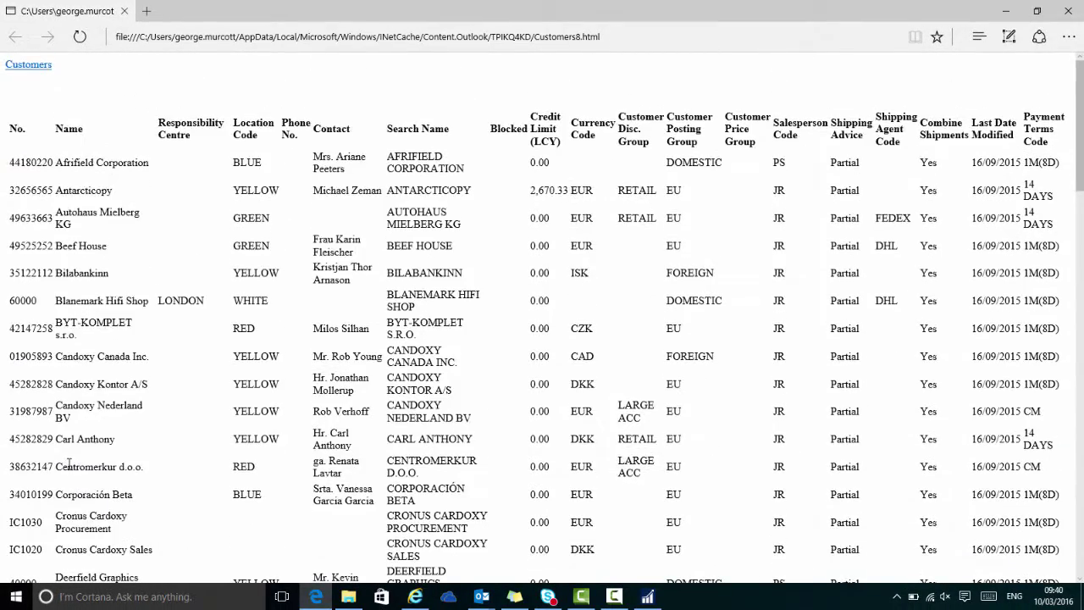
{"action": "left_click", "coordinate": [1067, 11]}
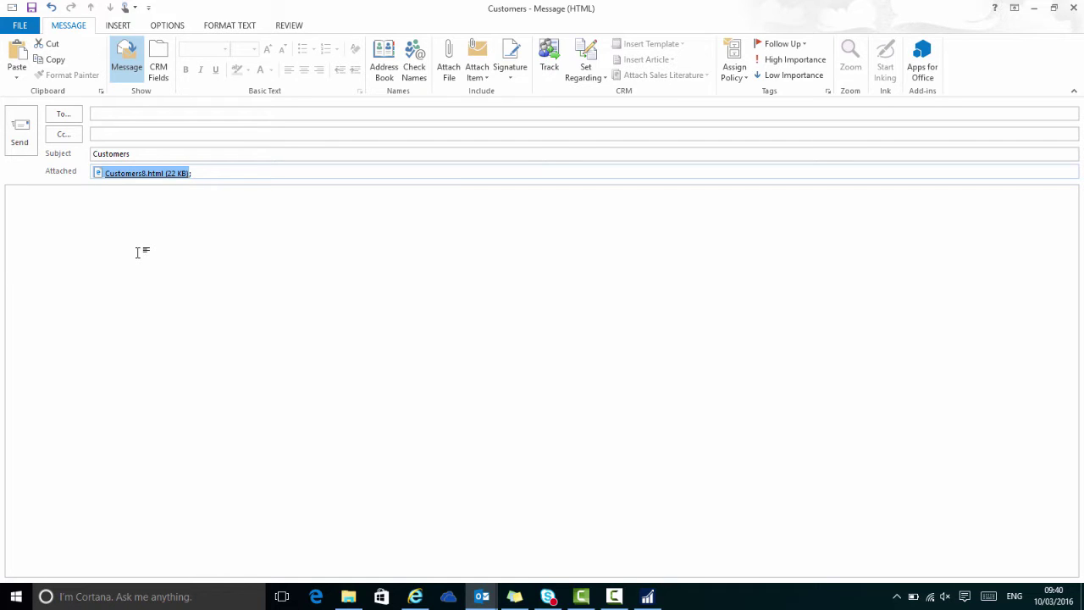
- Close the unsent Customers email and select the Beef House customer in NAV
{"action": "left_click", "coordinate": [1072, 8]}
{"action": "left_click", "coordinate": [156, 257]}
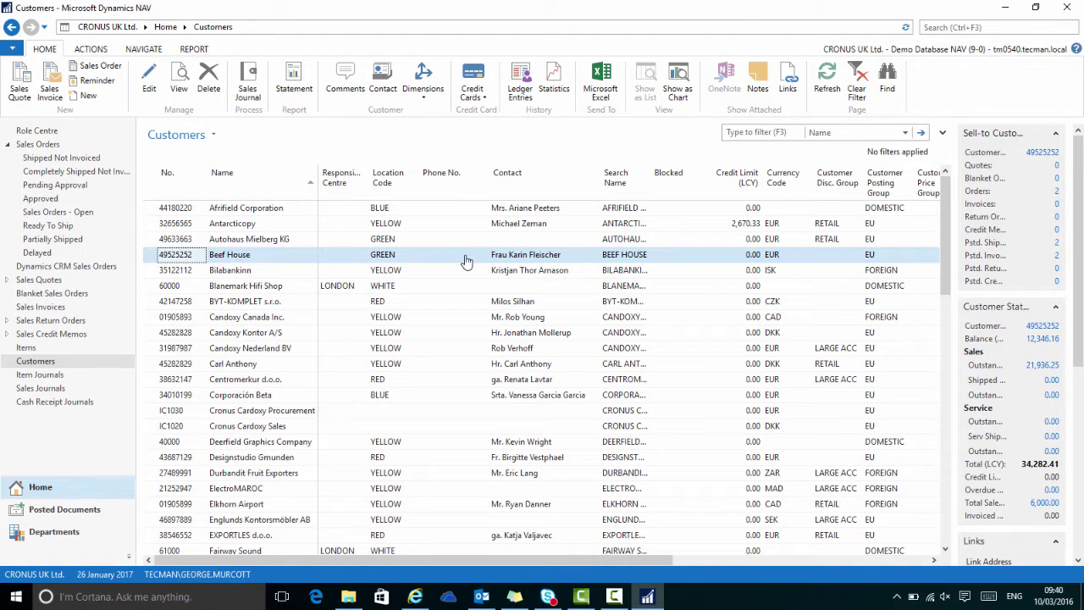
- Sort customers Z to A and select the rows from Möbel Siegfried down to Maronegoce
{"action": "left_click", "coordinate": [268, 179]}
{"action": "scroll", "coordinate": [211, 457], "scroll_direction": "down", "scroll_amount": 5}
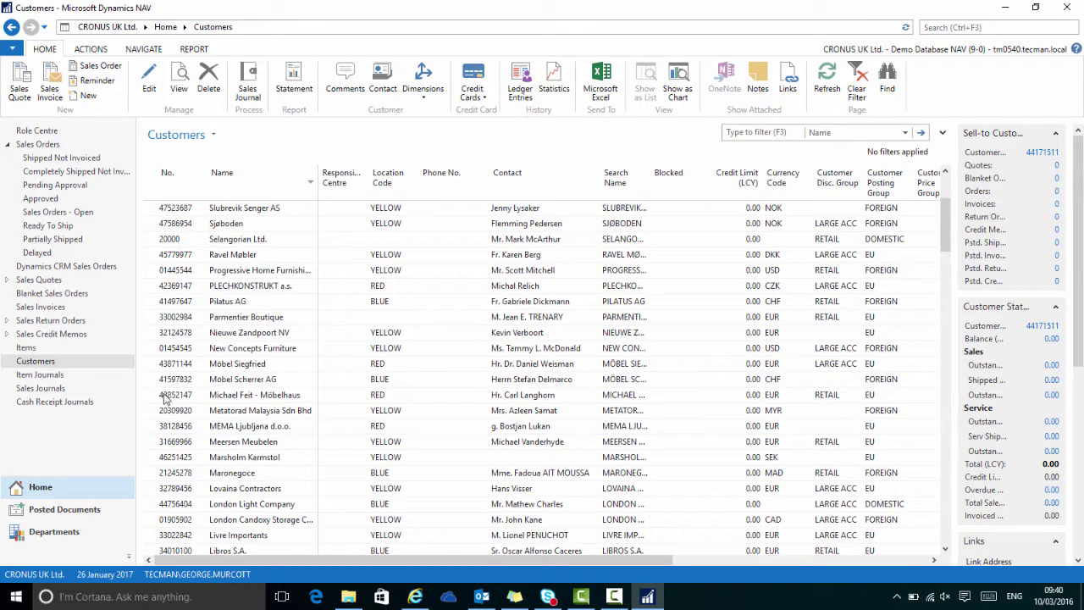
{"action": "left_click", "coordinate": [149, 365]}
{"action": "left_click_drag", "start_coordinate": [149, 387], "coordinate": [152, 476]}
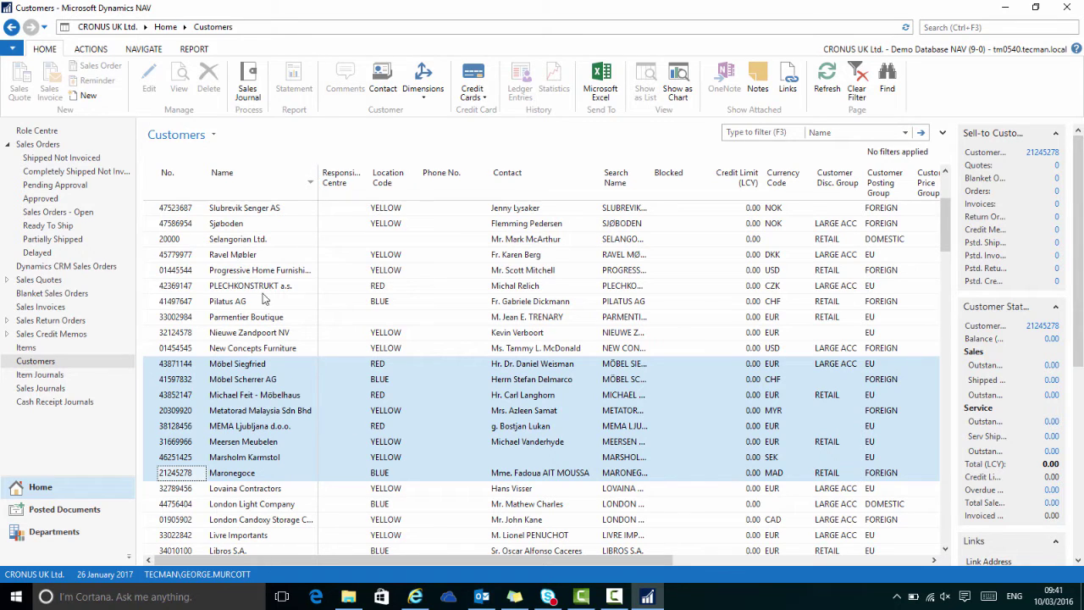
- Filter the Customers list on the Name column to M*
{"action": "left_click", "coordinate": [744, 132]}
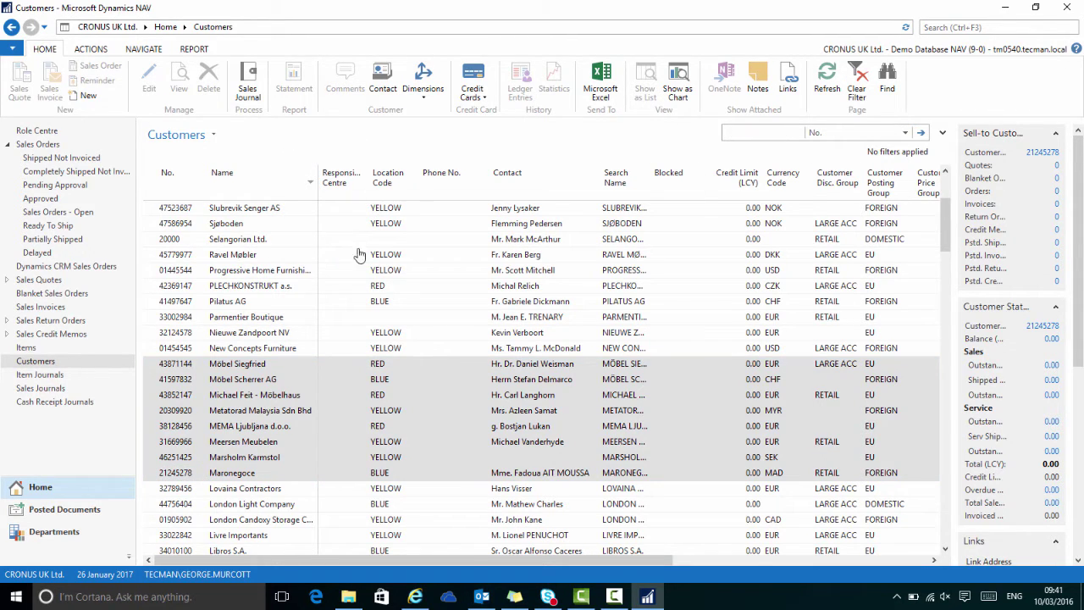
{"action": "left_click", "coordinate": [906, 134]}
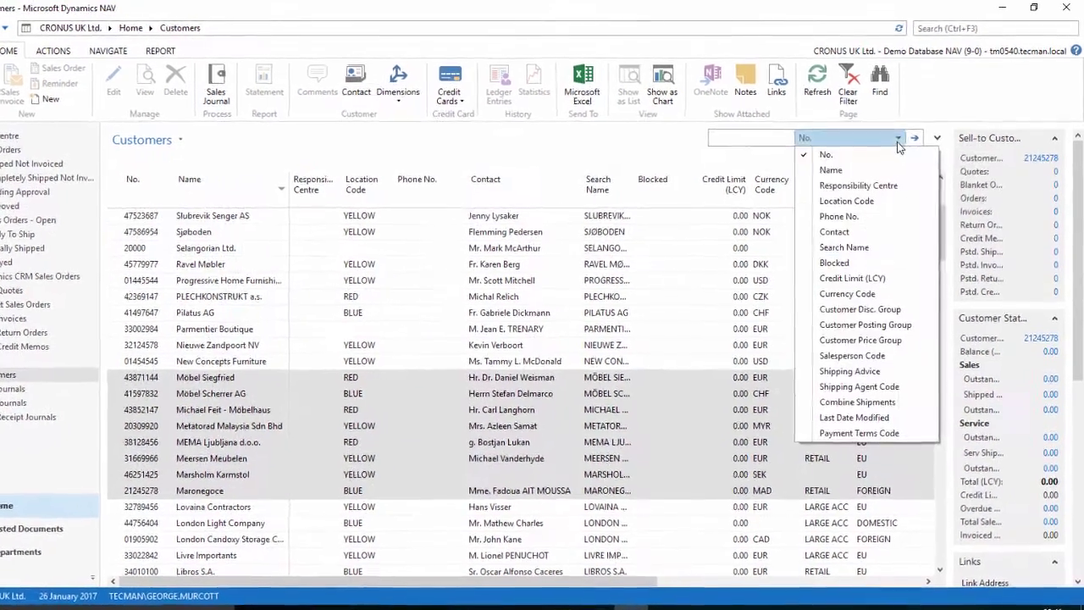
{"action": "left_click", "coordinate": [848, 170]}
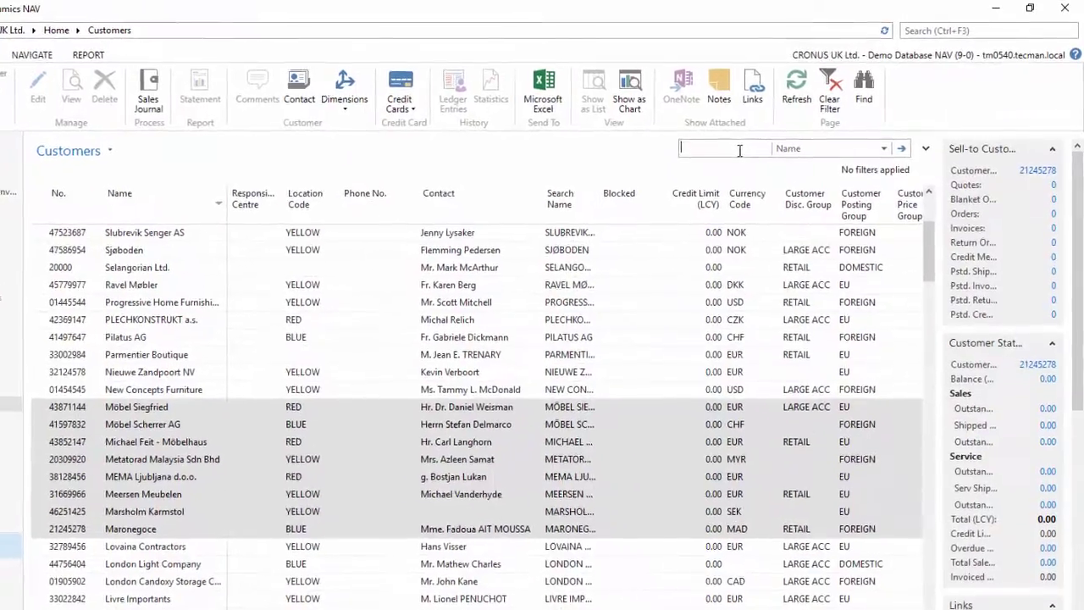
{"action": "type", "text": "M"}
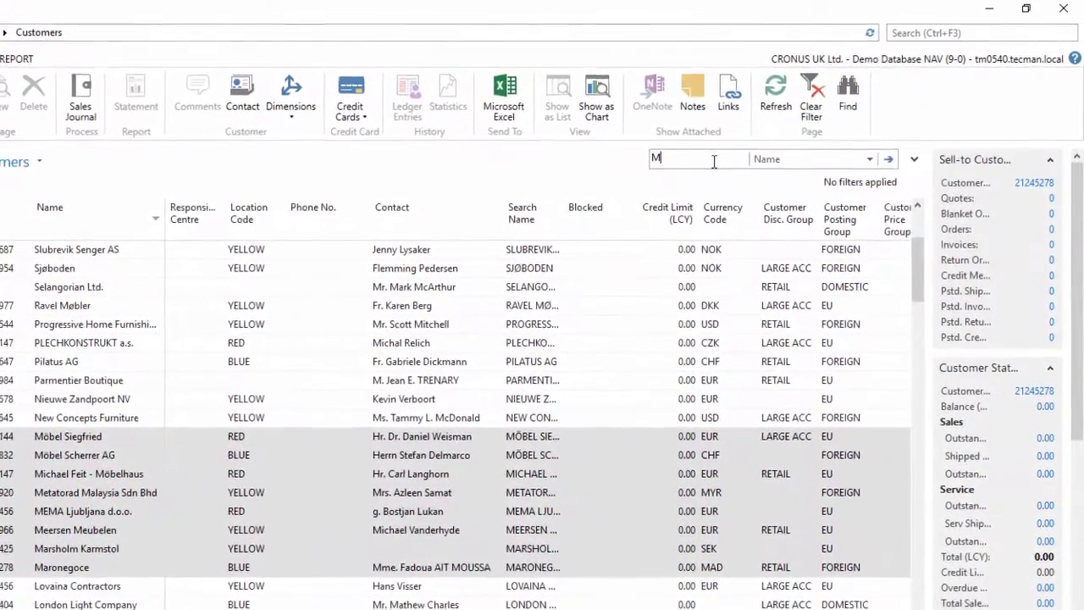
{"action": "type", "text": "*"}
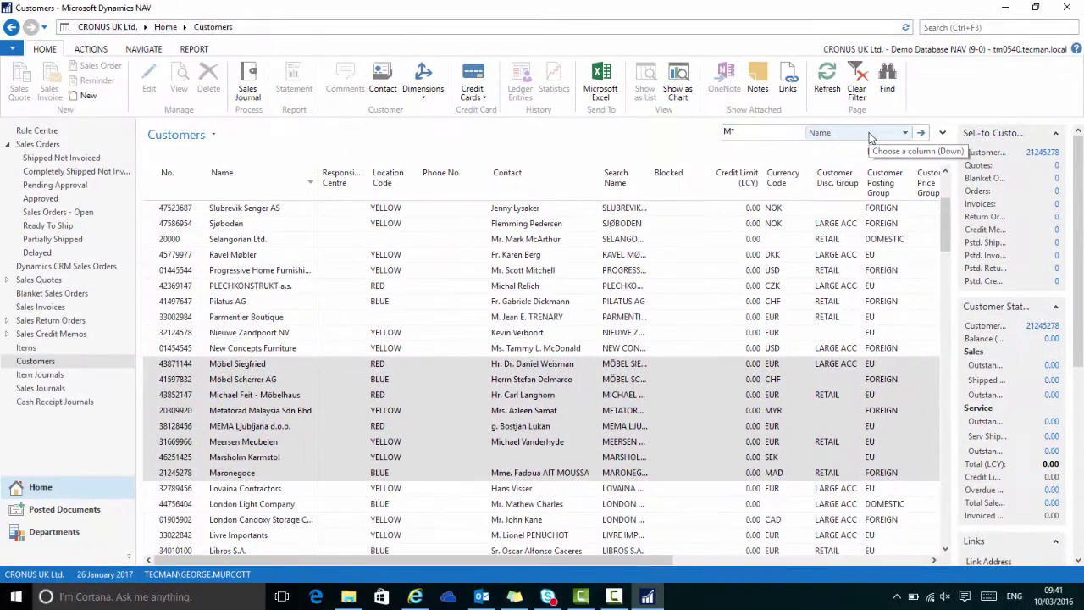
{"action": "key", "text": "Return"}
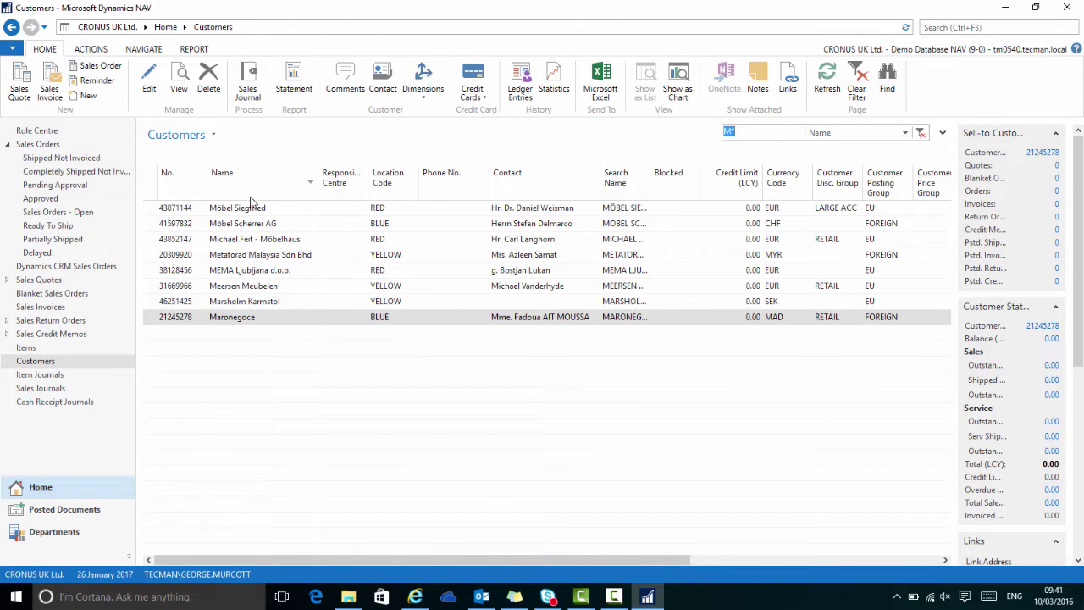
- Email the M*-filtered customer list as the attachment Customers9.html
{"action": "left_click", "coordinate": [14, 49]}
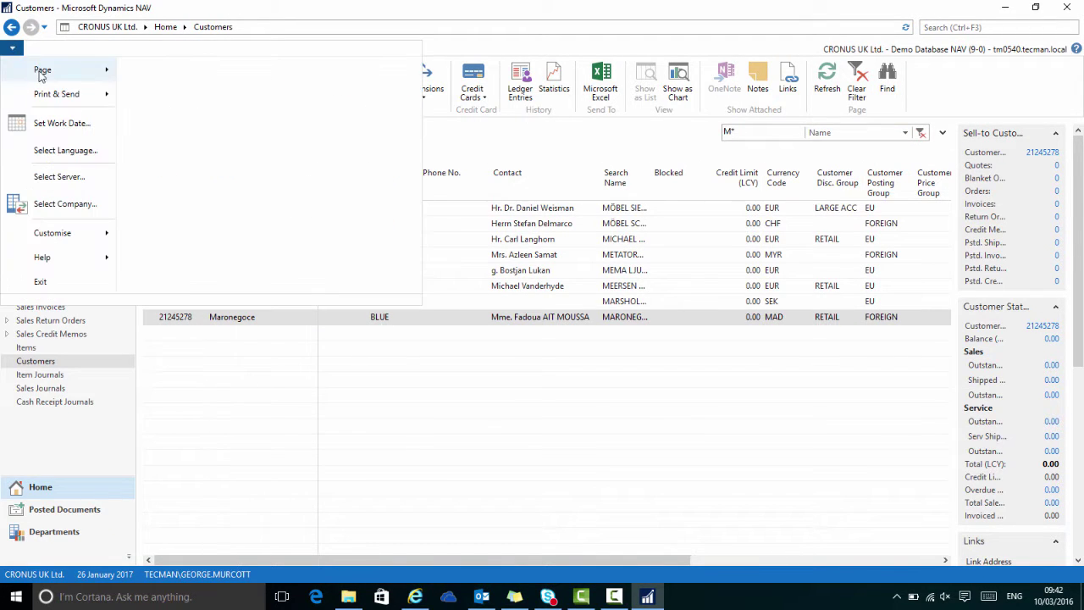
{"action": "mouse_move", "coordinate": [102, 94]}
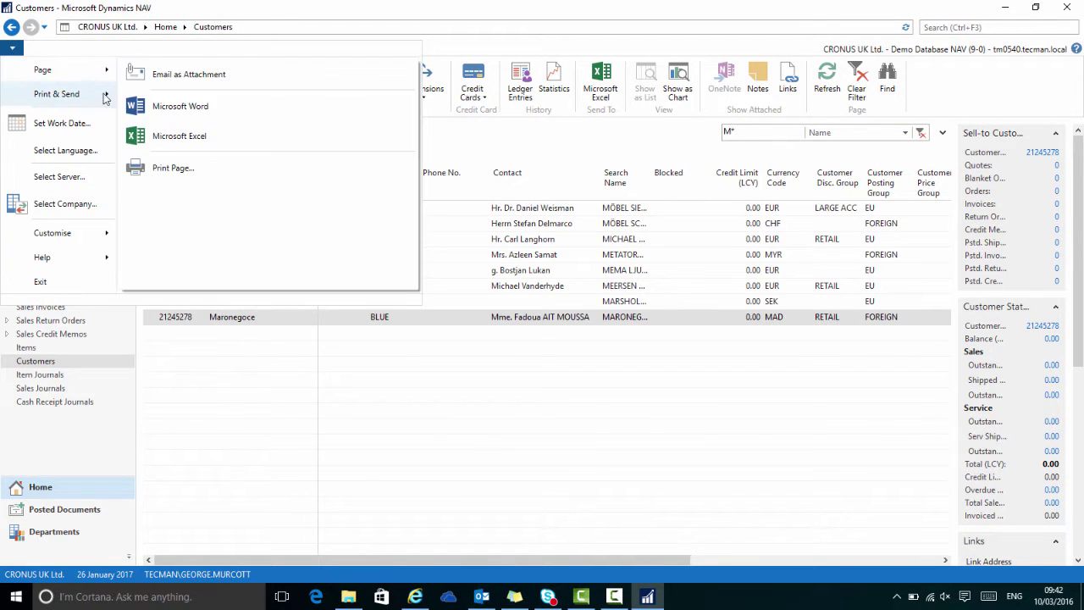
{"action": "left_click", "coordinate": [285, 80]}
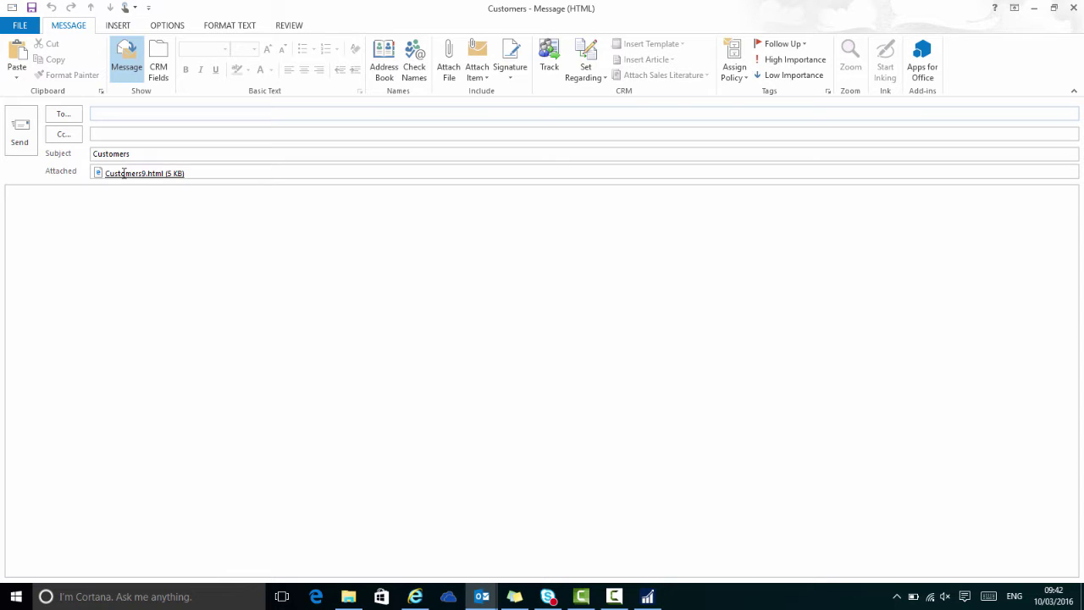
- View Customers9.html in the browser, close it, and clear the M* filter in NAV
{"action": "double_click", "coordinate": [124, 173]}
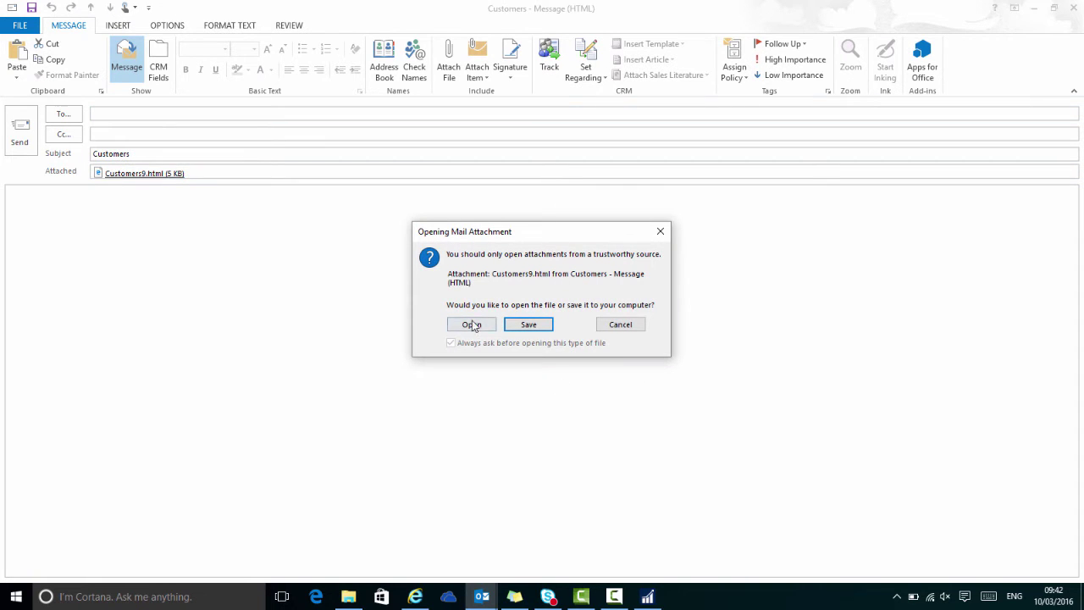
{"action": "left_click", "coordinate": [472, 325]}
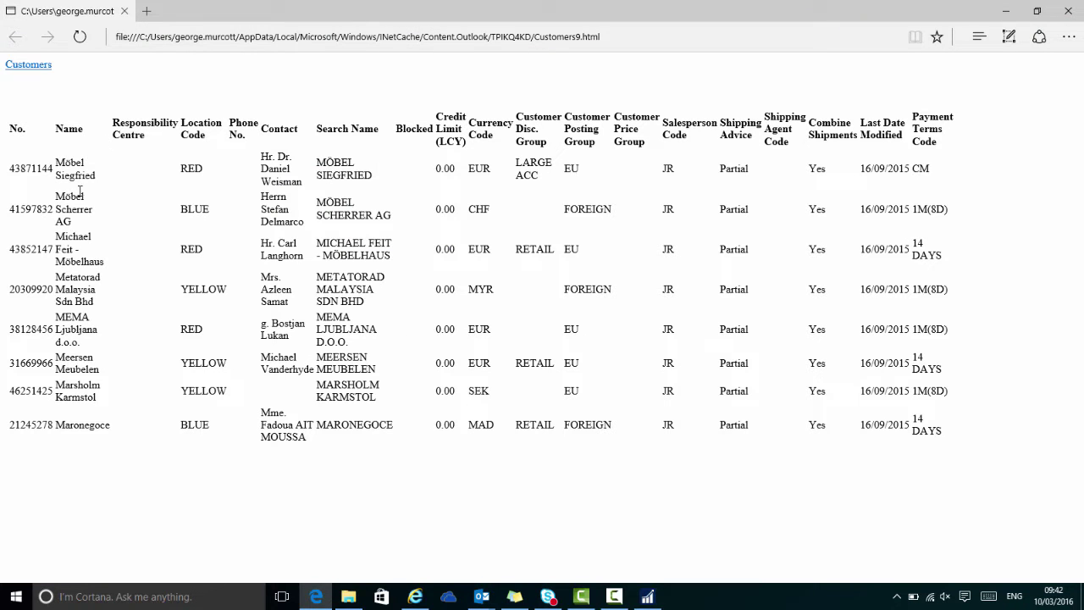
{"action": "left_click", "coordinate": [1068, 11]}
{"action": "left_click", "coordinate": [922, 133]}
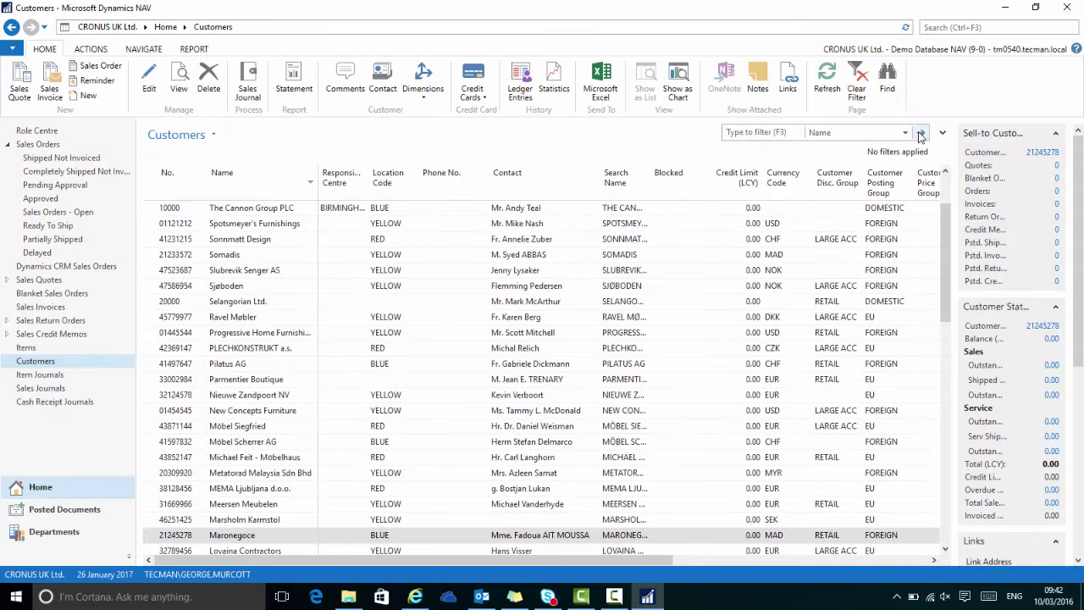
- Show the Sales Orders list and email it as the attachment Sales Orders2.html
{"action": "left_click", "coordinate": [34, 146]}
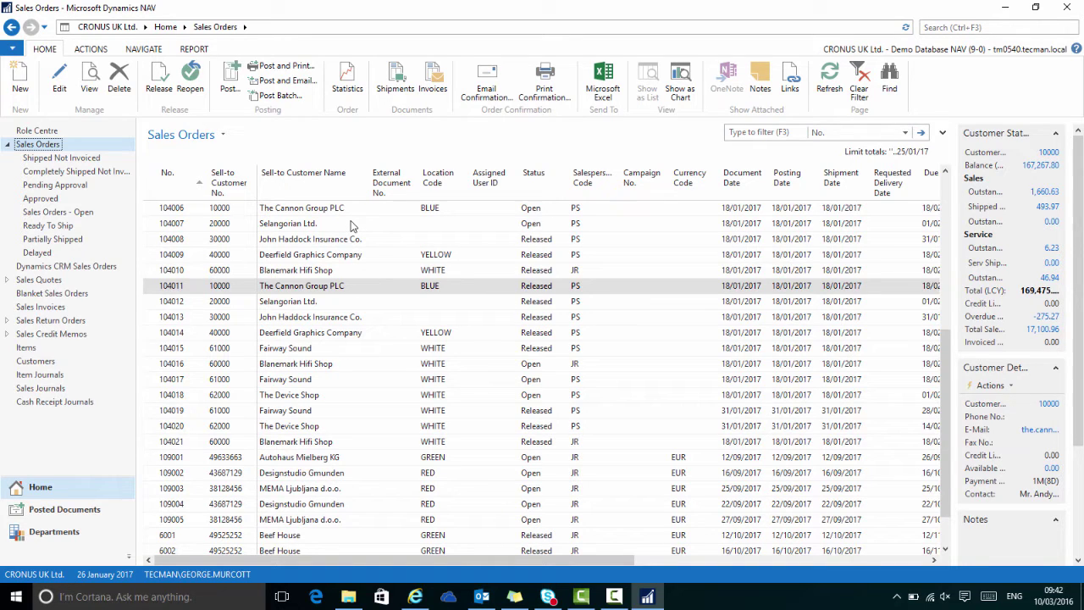
{"action": "left_click", "coordinate": [12, 48]}
{"action": "mouse_move", "coordinate": [85, 93]}
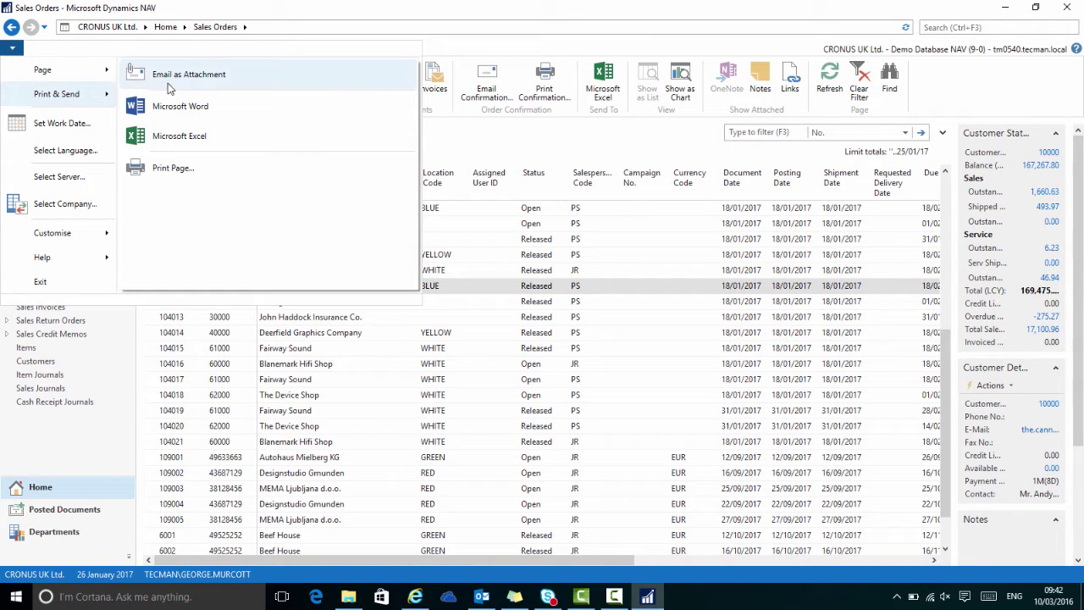
{"action": "left_click", "coordinate": [250, 83]}
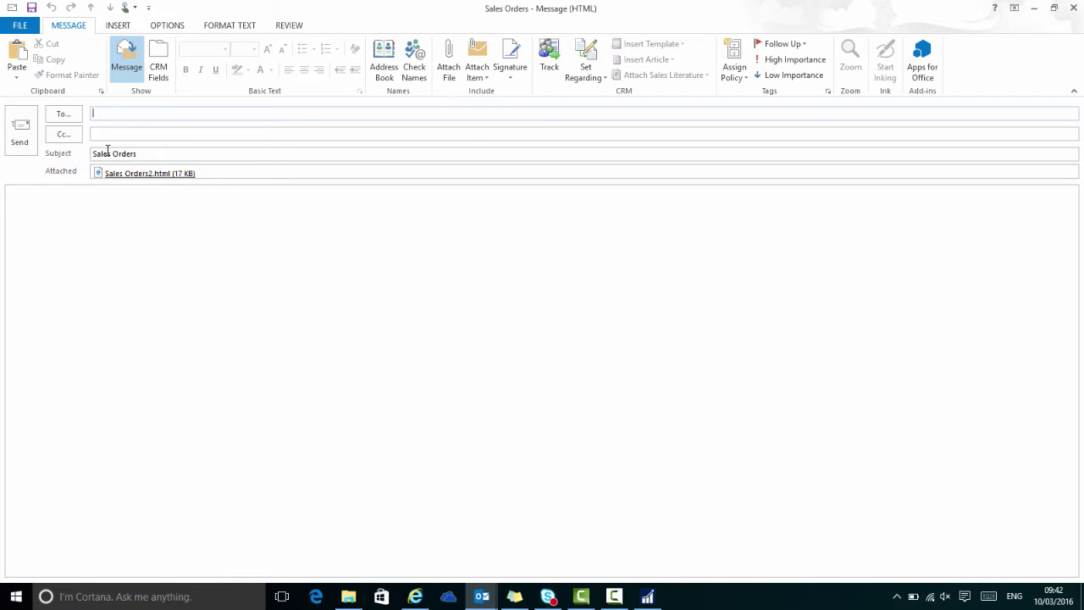
- View the Sales Orders2.html attachment, then close the Outlook draft without saving it
{"action": "double_click", "coordinate": [127, 173]}
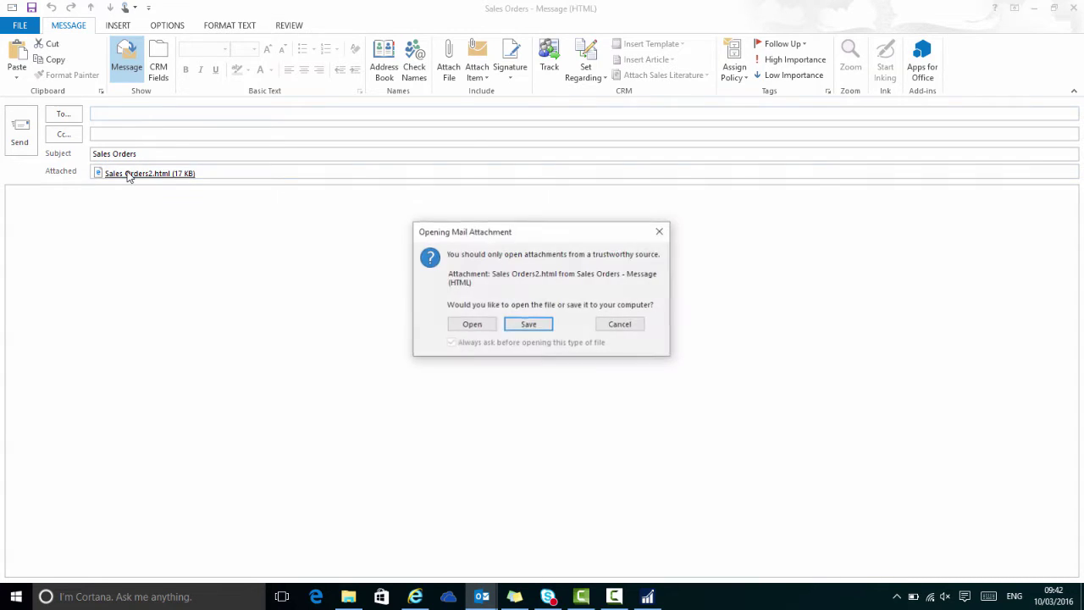
{"action": "left_click", "coordinate": [473, 325]}
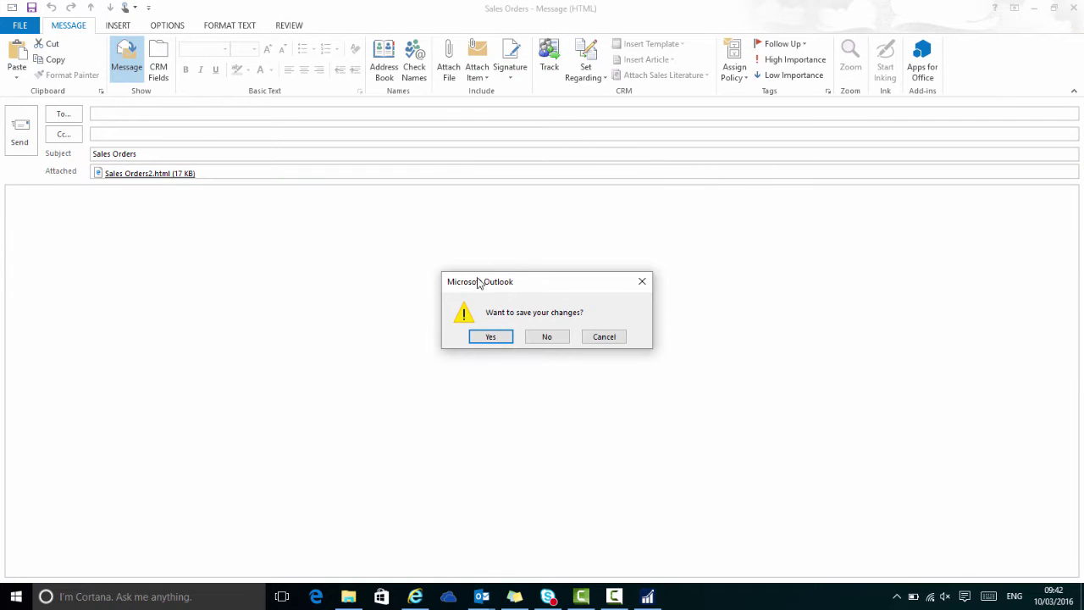
{"action": "left_click", "coordinate": [541, 343]}
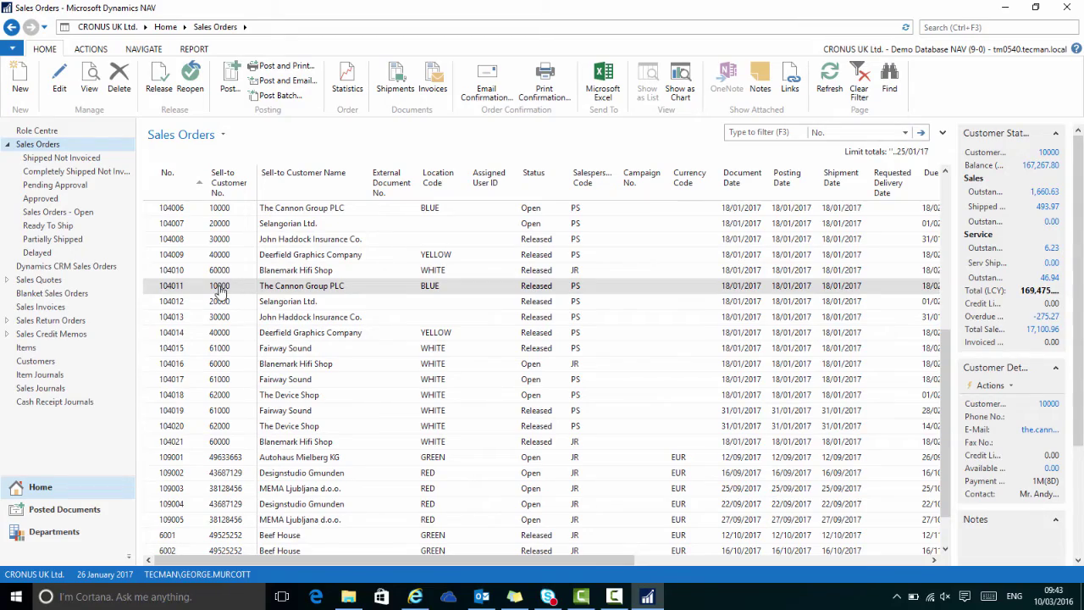
- Filter the Sales Orders list on Sell-to Customer No. 20000, leaving Selangorian Ltd.'s four orders
{"action": "left_click", "coordinate": [905, 133]}
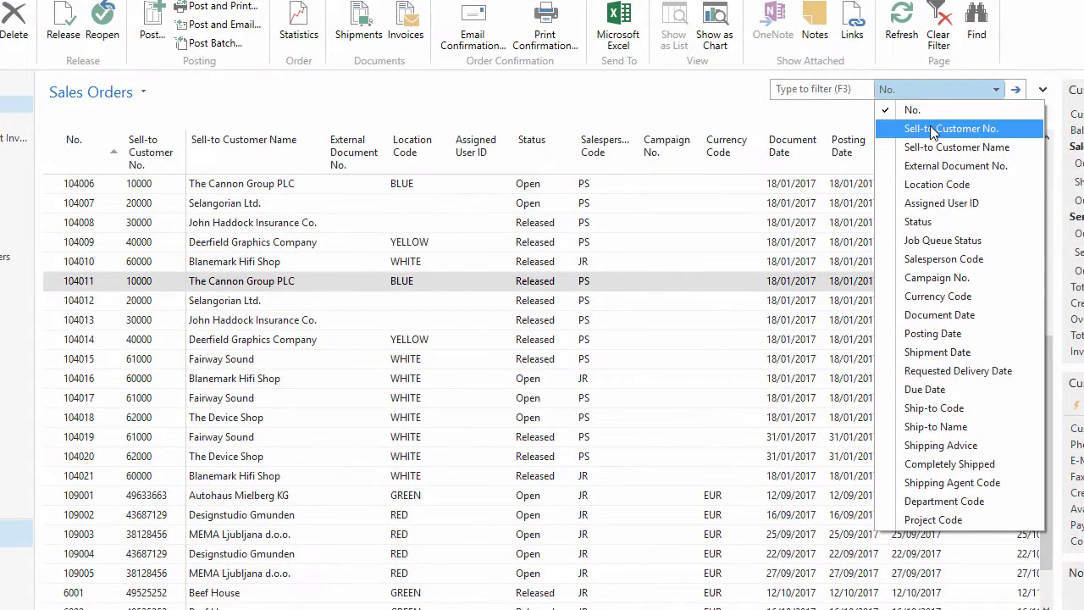
{"action": "left_click", "coordinate": [932, 129]}
{"action": "left_click", "coordinate": [853, 88]}
{"action": "type", "text": "20000"}
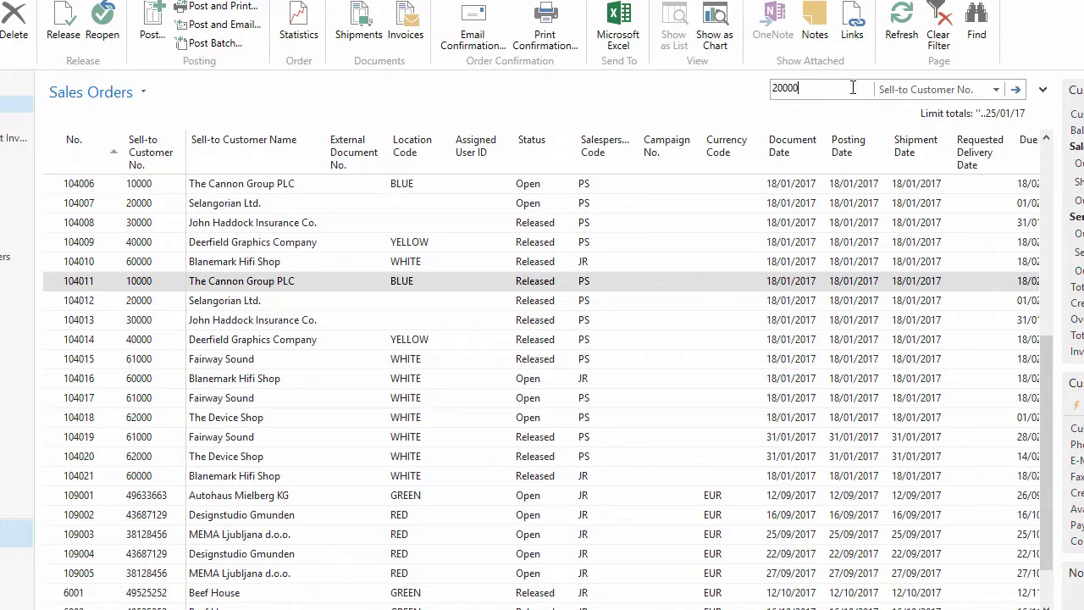
{"action": "key", "text": "Return"}
{"action": "key", "text": "BackSpace"}
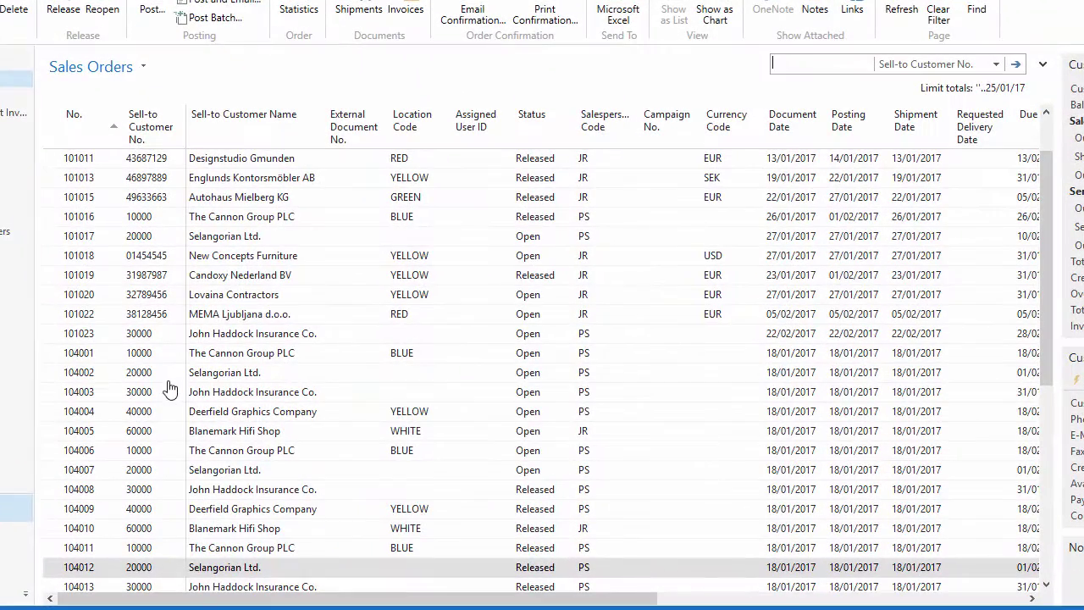
{"action": "left_click", "coordinate": [164, 379]}
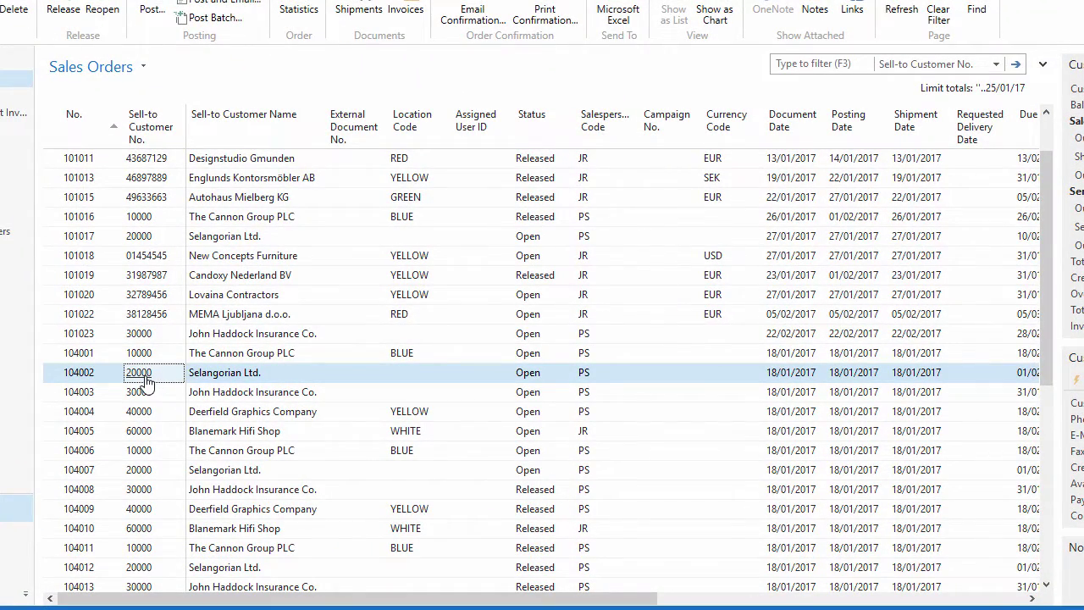
{"action": "right_click", "coordinate": [146, 378]}
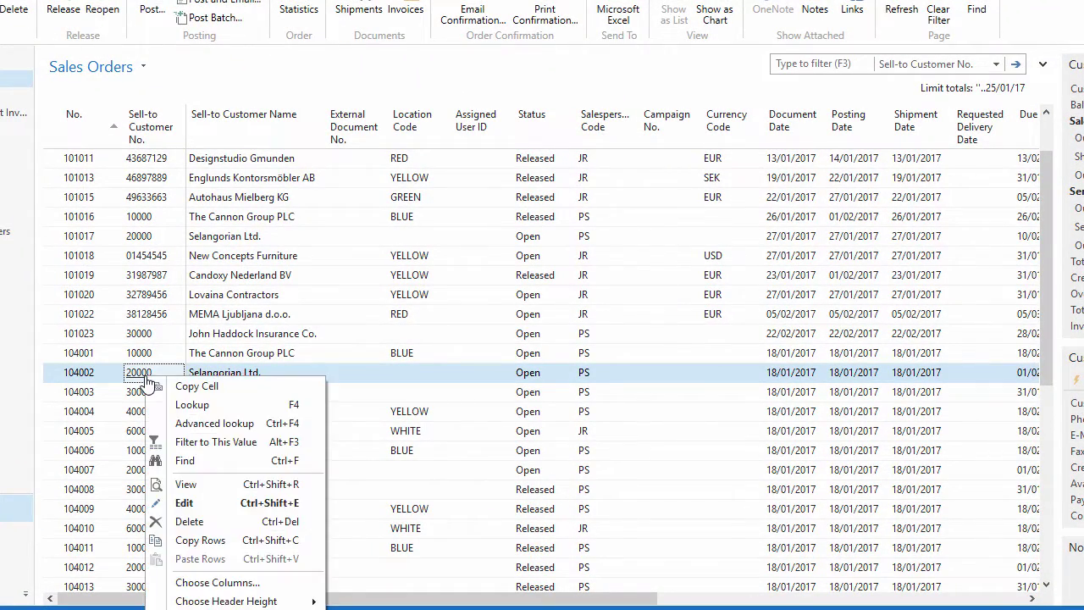
{"action": "left_click", "coordinate": [188, 445]}
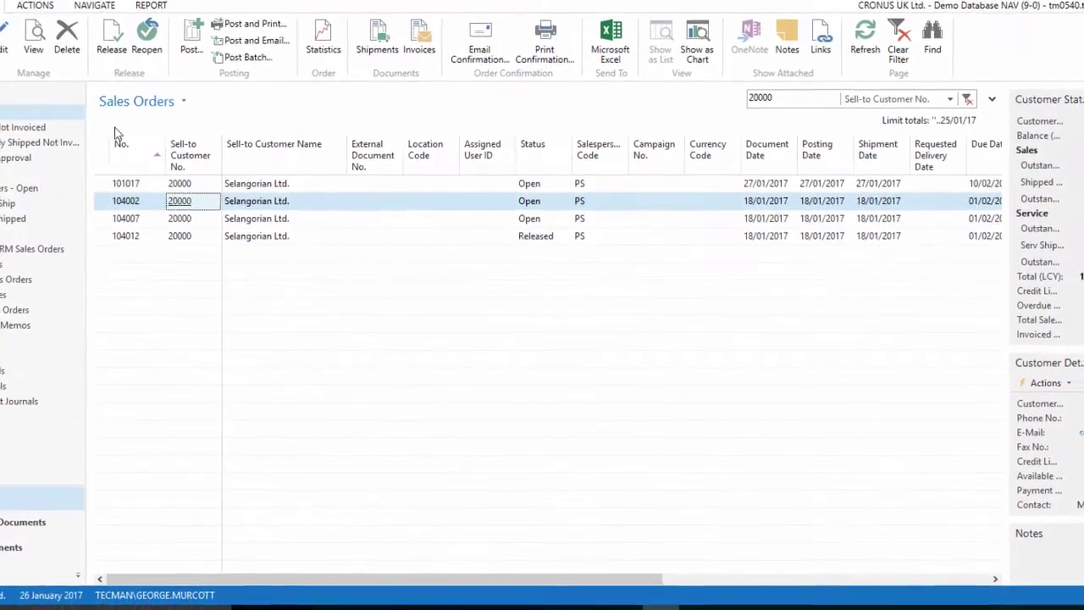
- Email the four customer 20000 orders as Sales Orders3.html attached to a new Outlook message
{"action": "left_click", "coordinate": [10, 7]}
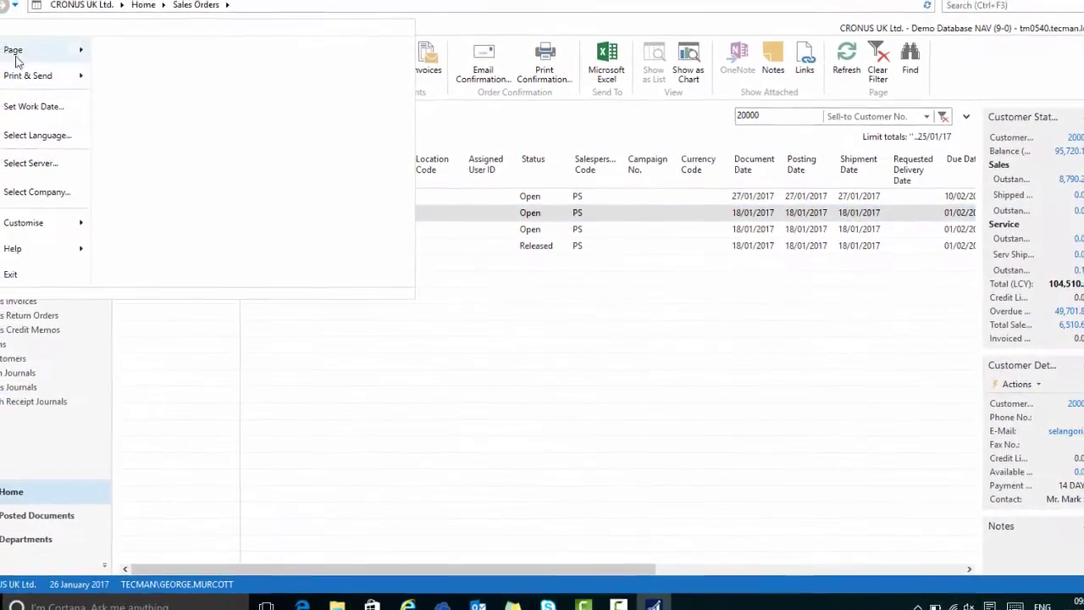
{"action": "mouse_move", "coordinate": [28, 75]}
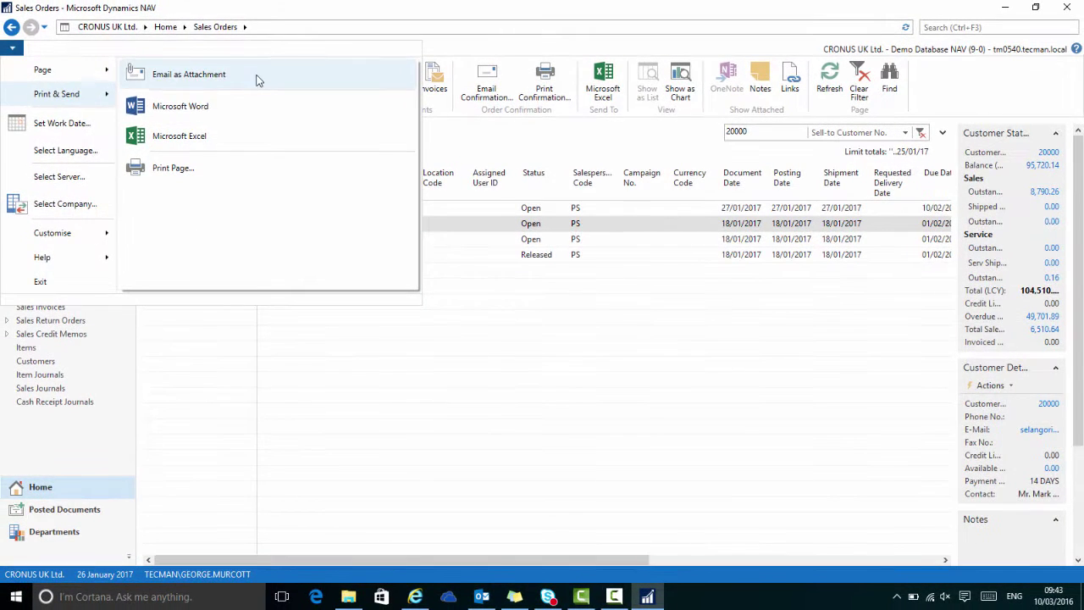
{"action": "left_click", "coordinate": [259, 80]}
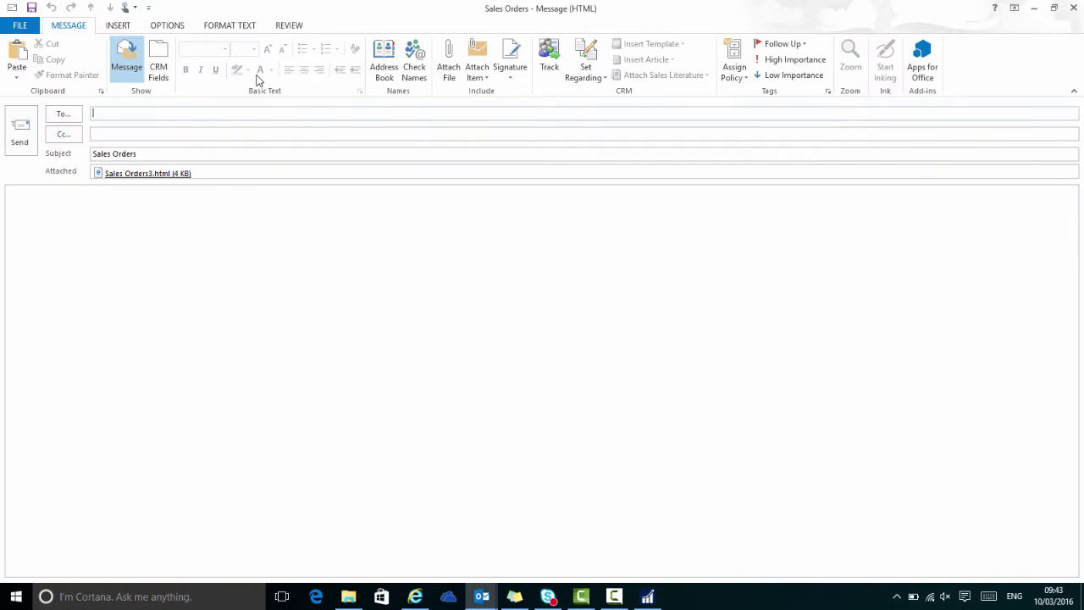
- View Sales Orders3.html in Edge as a four-order table, then return to NAV
{"action": "double_click", "coordinate": [121, 175]}
{"action": "left_click", "coordinate": [487, 328]}
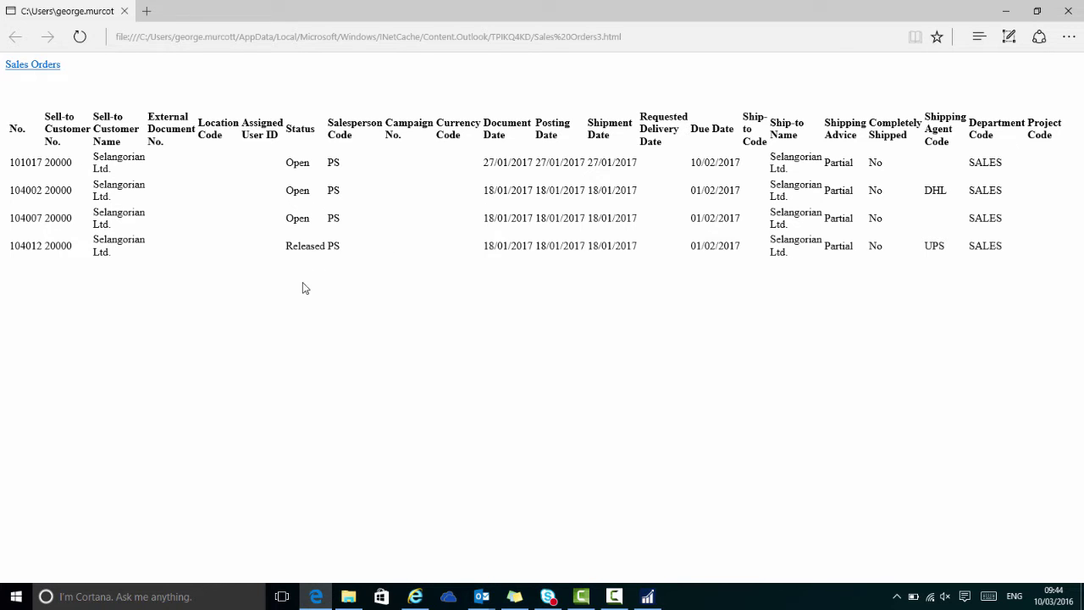
{"action": "key", "text": "alt+Tab"}
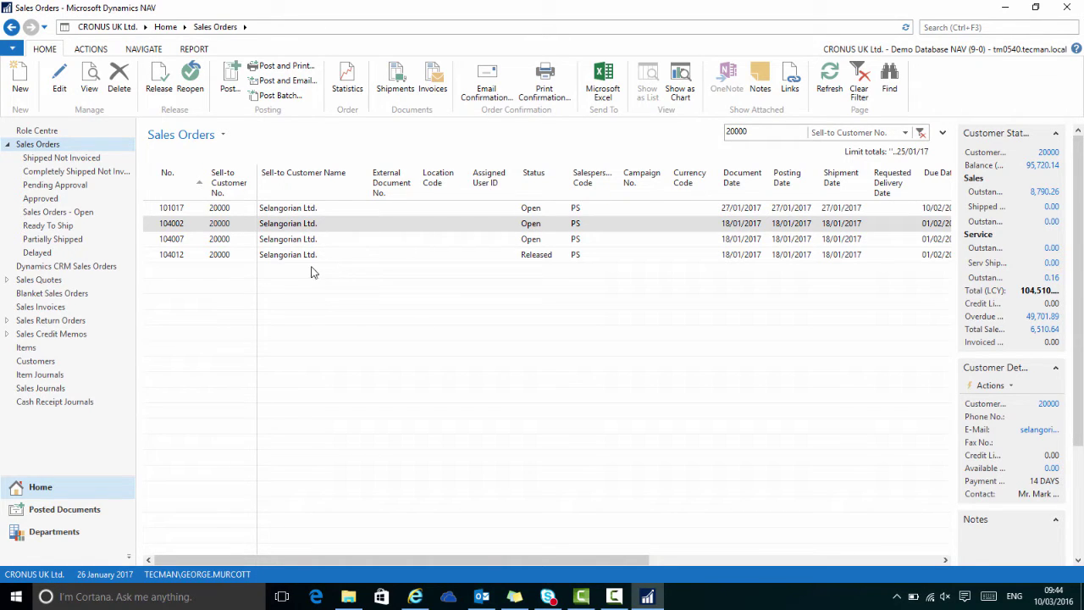
- Open the Selangorian Ltd. released order card full-screen and email it as a 9 KB HTML attachment
{"action": "double_click", "coordinate": [165, 255]}
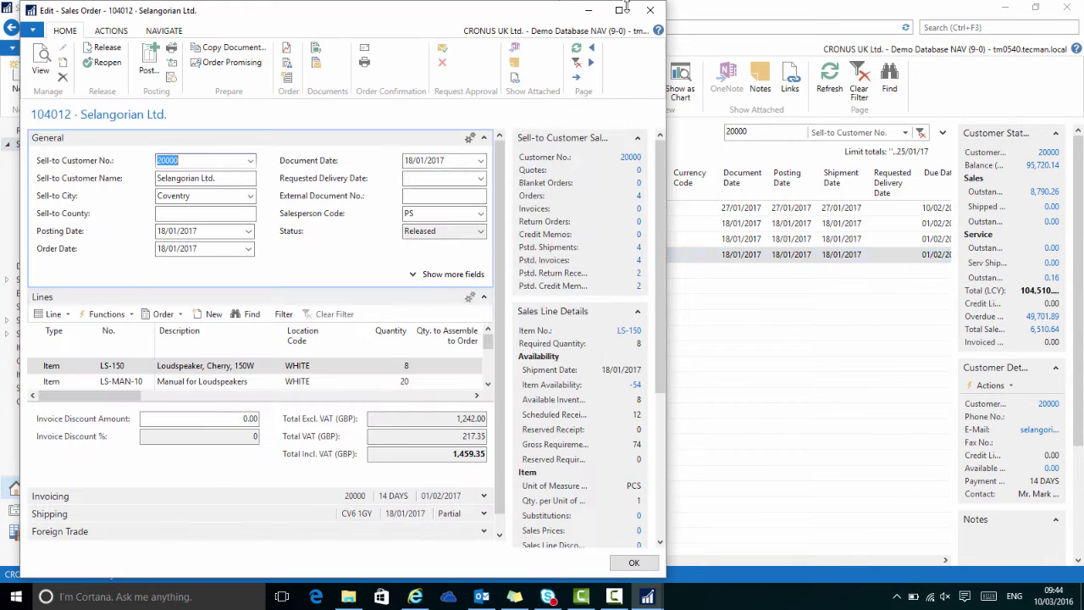
{"action": "left_click", "coordinate": [621, 9]}
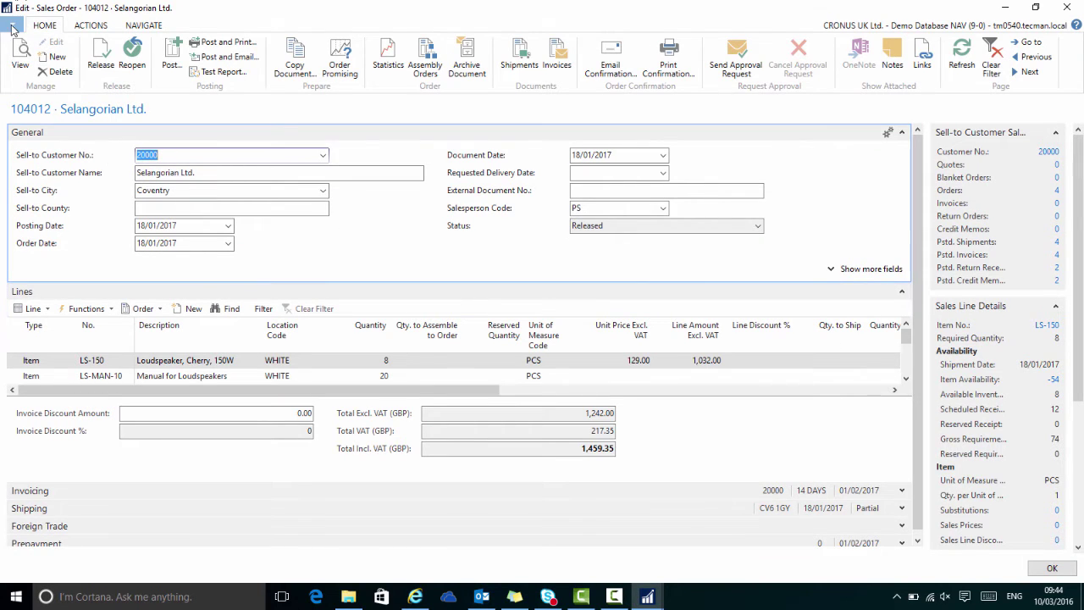
{"action": "left_click", "coordinate": [12, 28]}
{"action": "mouse_move", "coordinate": [51, 73]}
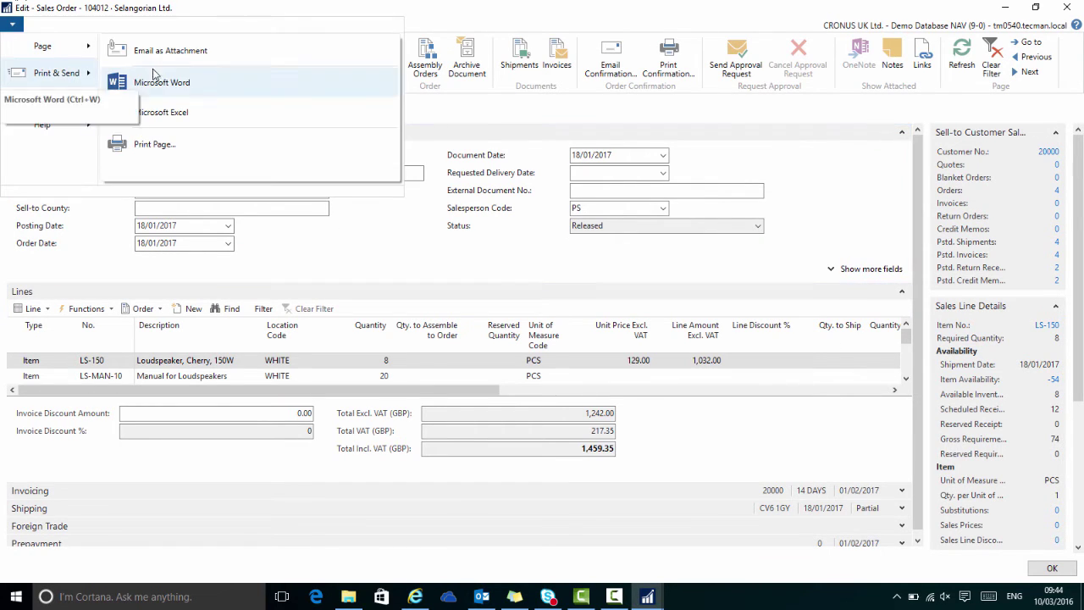
{"action": "left_click", "coordinate": [242, 52]}
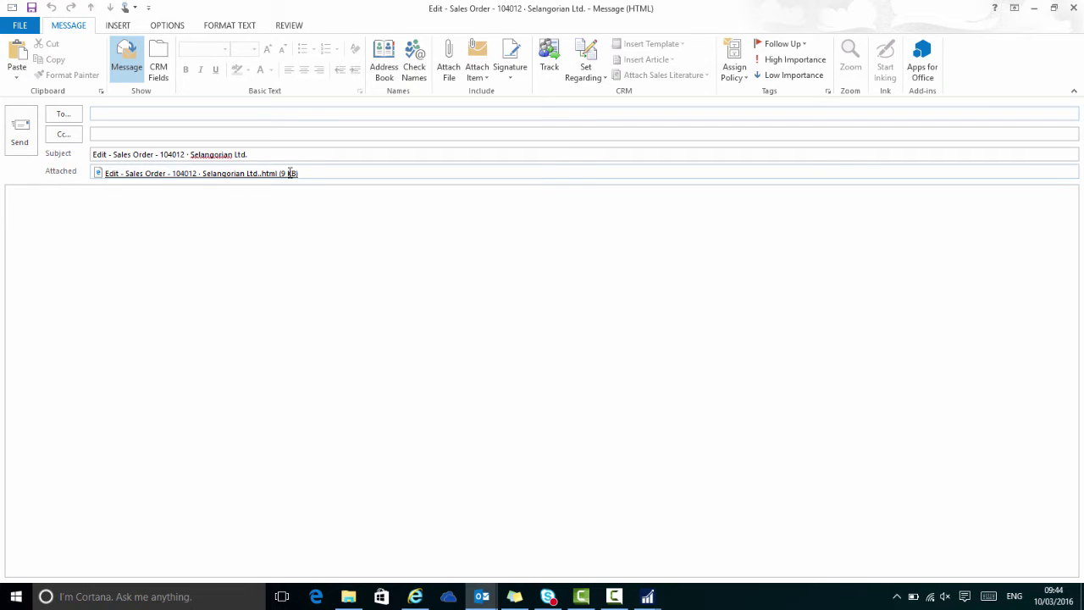
- Open the sales order 104012 HTML attachment in Edge and scroll through its details
{"action": "double_click", "coordinate": [176, 173]}
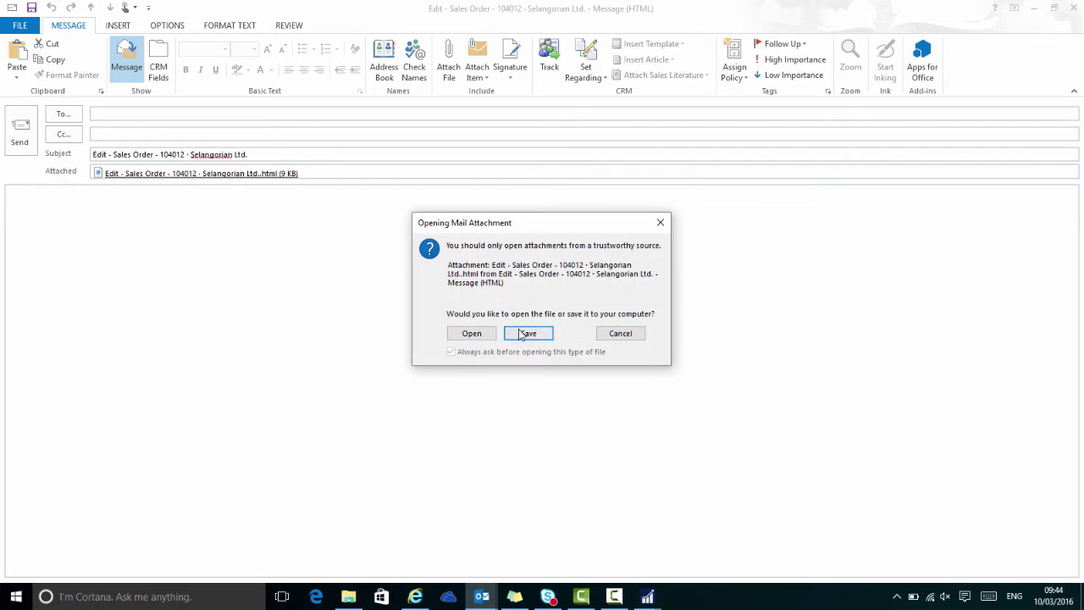
{"action": "left_click", "coordinate": [493, 334]}
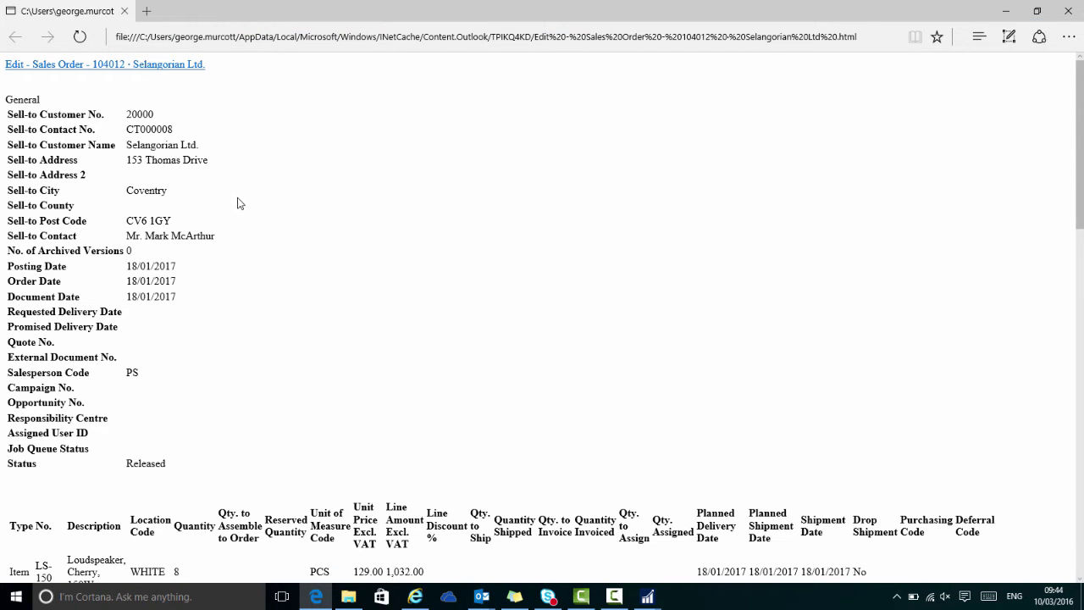
{"action": "scroll", "coordinate": [237, 204], "scroll_direction": "down", "scroll_amount": 5}
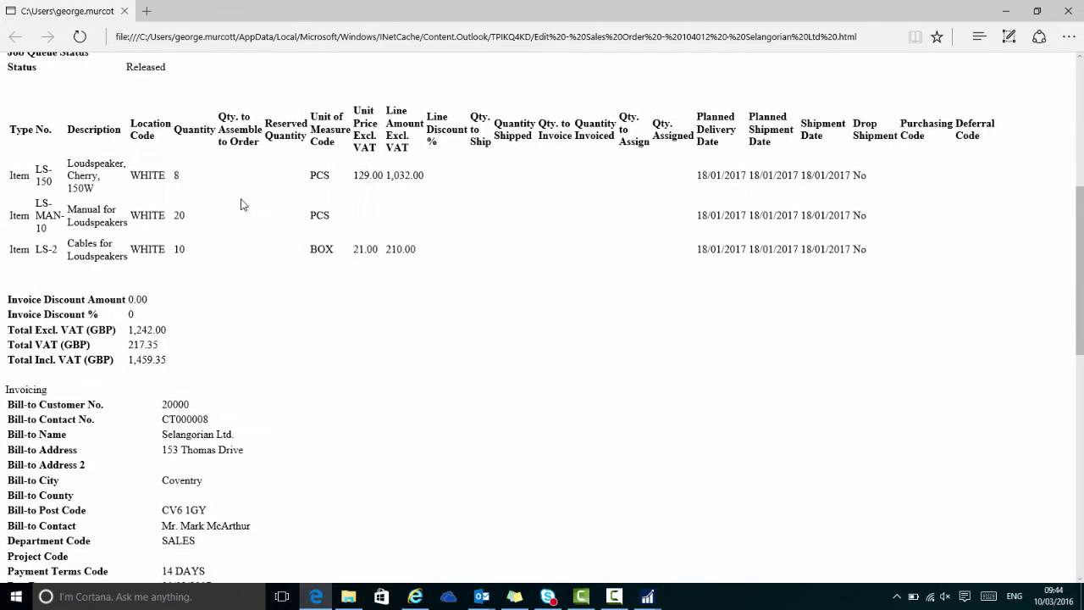
{"action": "scroll", "coordinate": [214, 222], "scroll_direction": "down", "scroll_amount": 3}
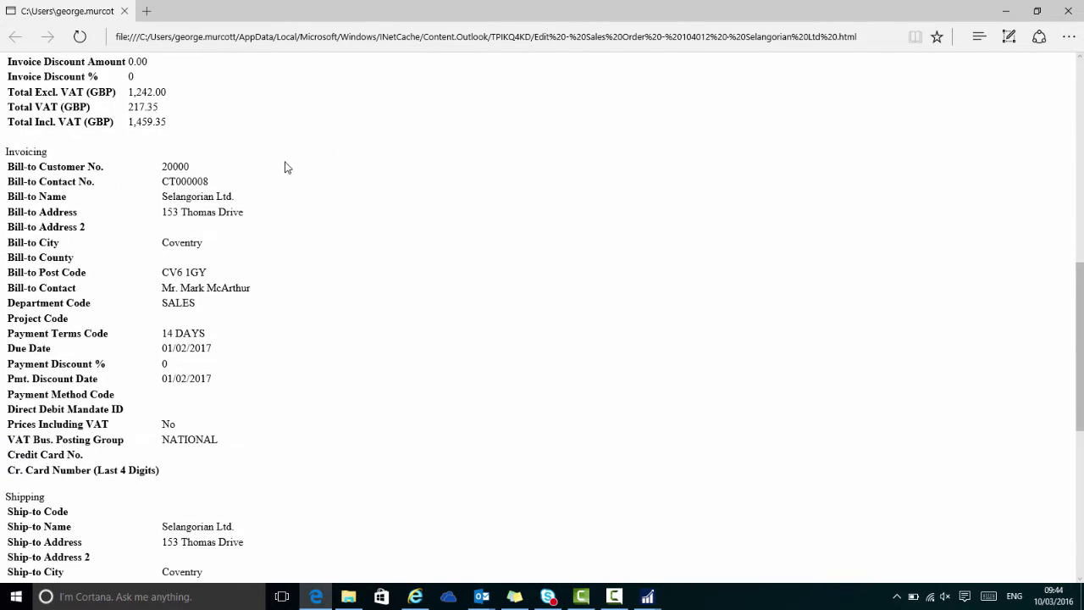
{"action": "scroll", "coordinate": [25, 151], "scroll_direction": "up", "scroll_amount": 1}
{"action": "scroll", "coordinate": [41, 204], "scroll_direction": "down", "scroll_amount": 5}
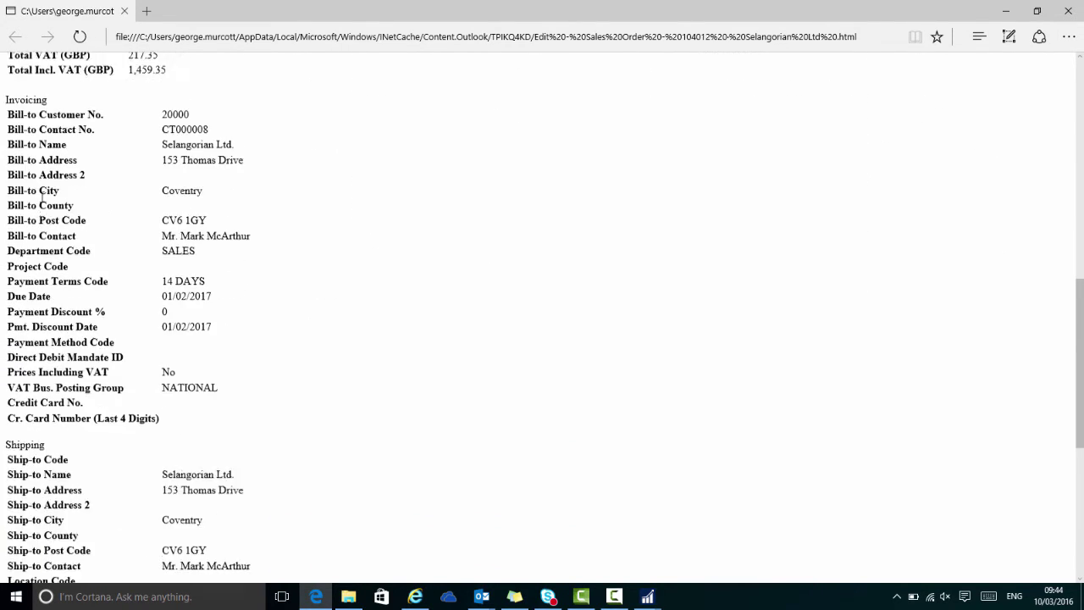
{"action": "scroll", "coordinate": [37, 227], "scroll_direction": "down", "scroll_amount": 2}
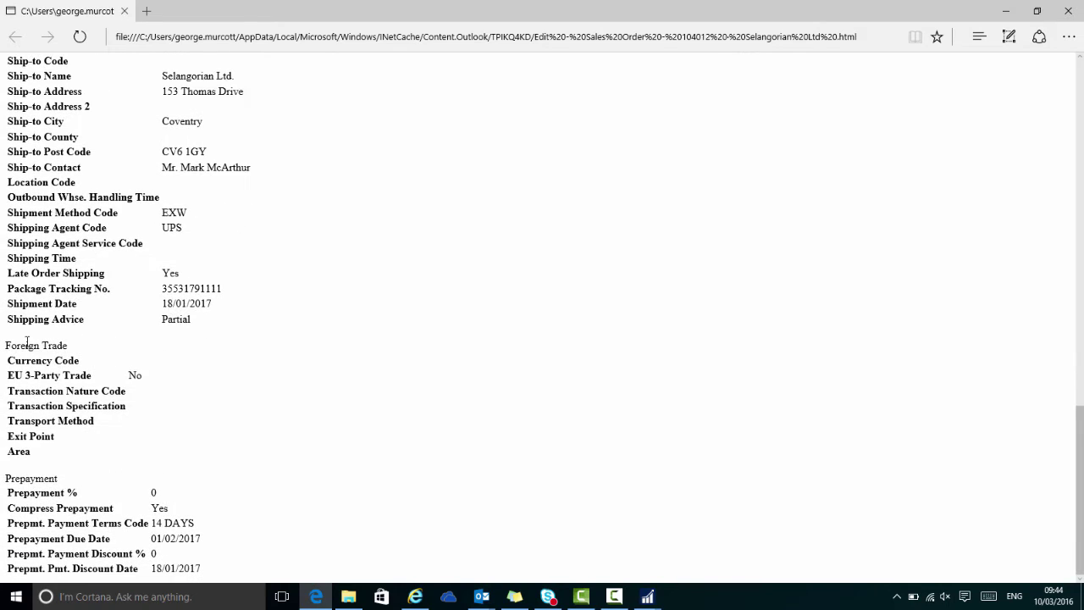
{"action": "scroll", "coordinate": [175, 471], "scroll_direction": "up", "scroll_amount": 6}
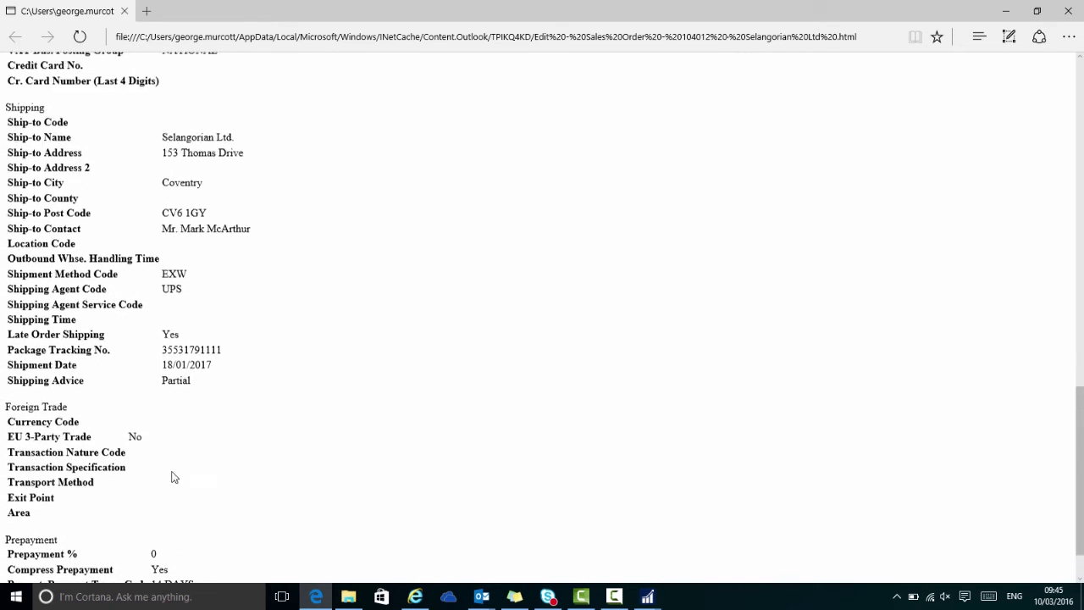
{"action": "scroll", "coordinate": [172, 466], "scroll_direction": "up", "scroll_amount": 3}
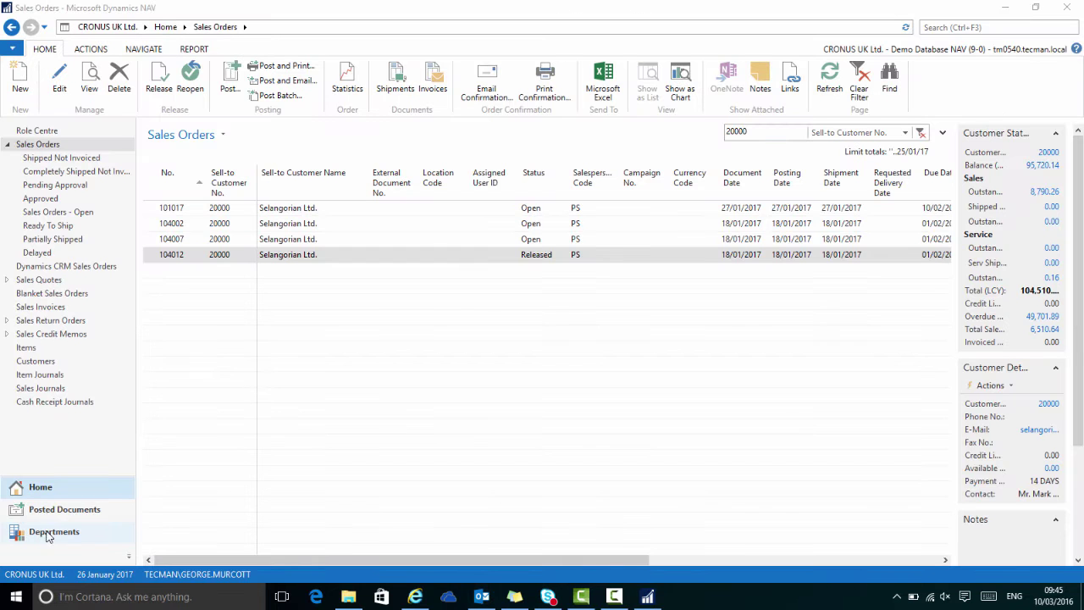
- Filter Posted Sales Invoices to The Cannon Group PLC's customer number, leaving its three invoices
{"action": "left_click", "coordinate": [57, 513]}
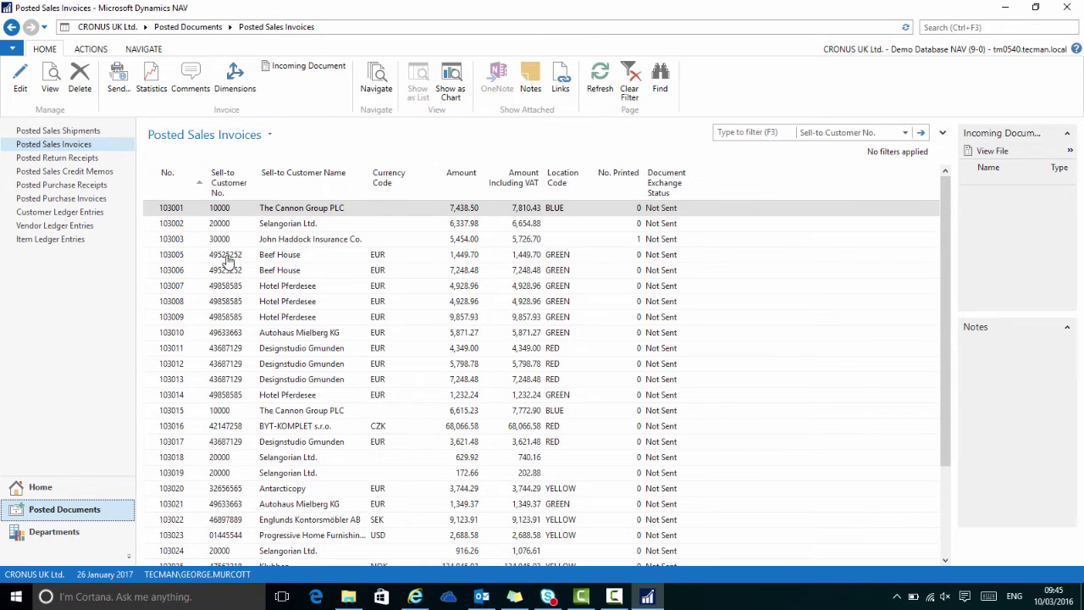
{"action": "right_click", "coordinate": [226, 211]}
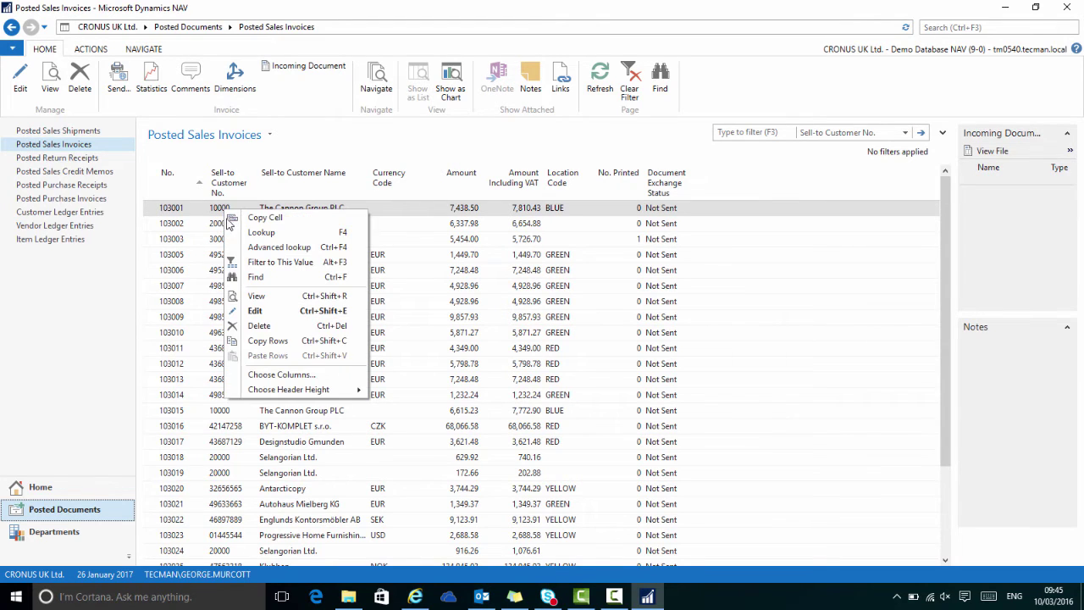
{"action": "left_click", "coordinate": [280, 262]}
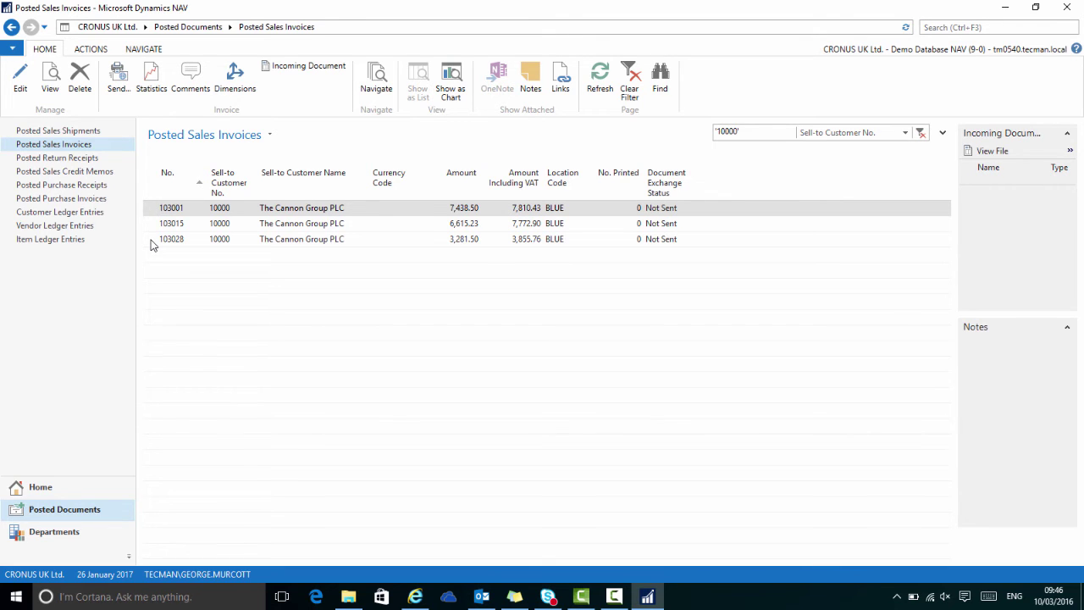
- Email The Cannon Group PLC's posted sales invoice 103028 as an HTML attachment
{"action": "double_click", "coordinate": [152, 242]}
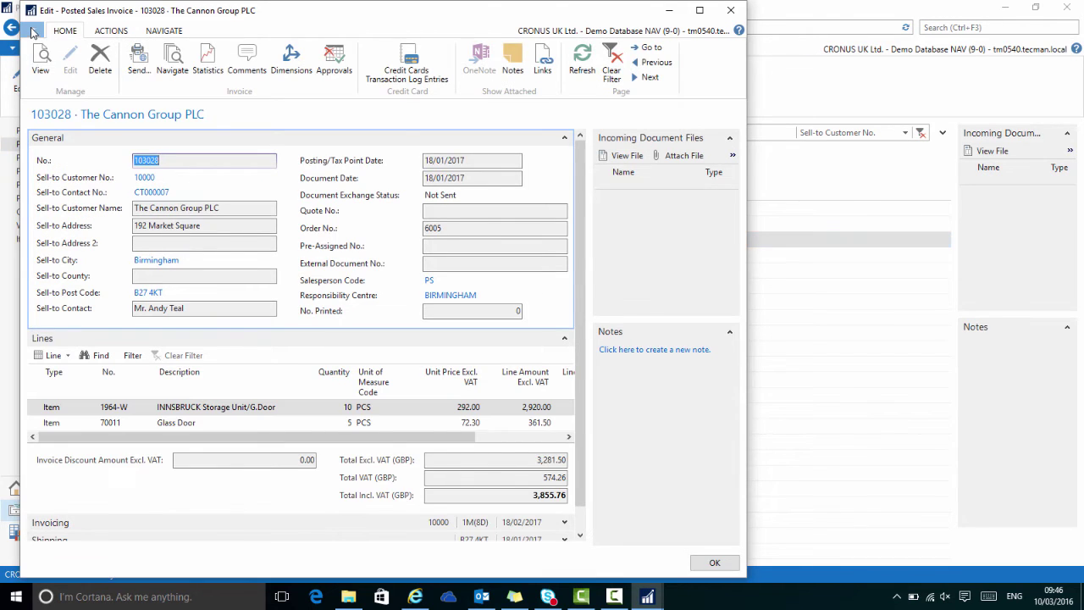
{"action": "left_click", "coordinate": [32, 31]}
{"action": "mouse_move", "coordinate": [56, 78]}
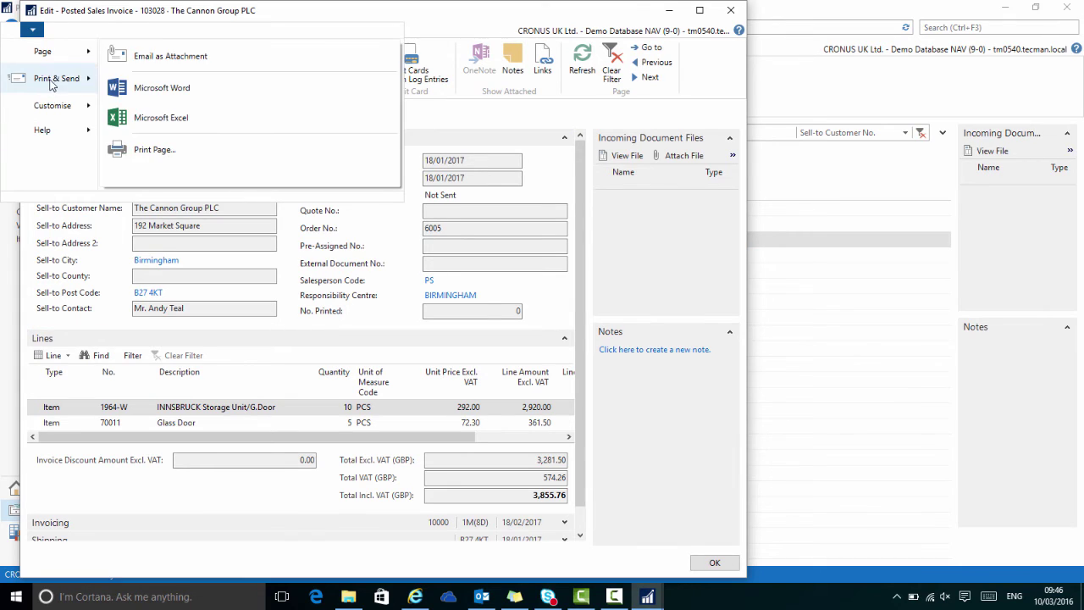
{"action": "left_click", "coordinate": [176, 59]}
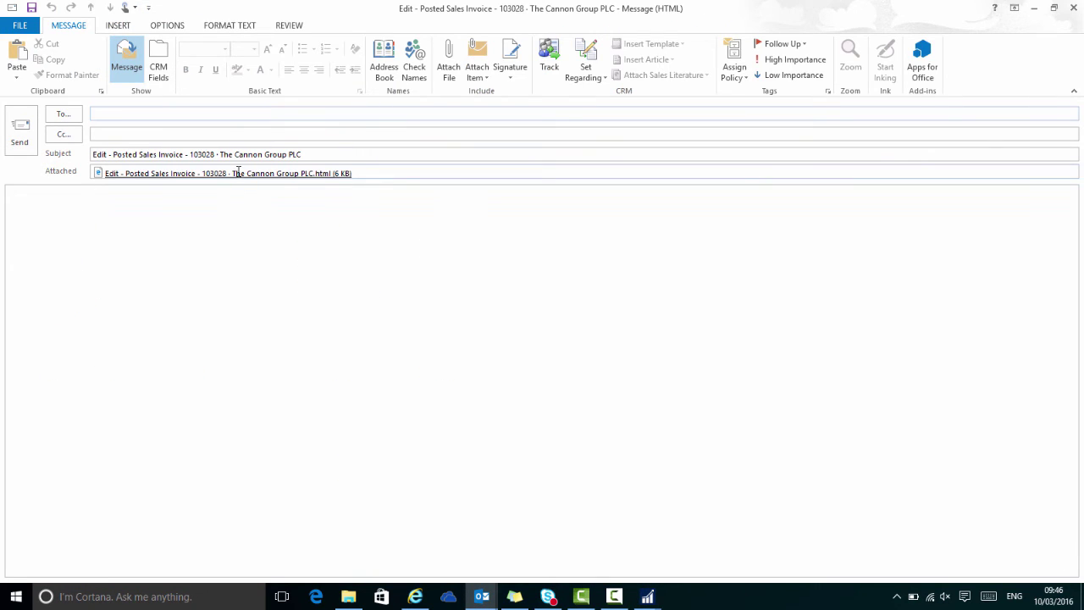
- Open the 6 KB invoice attachment in Edge and scroll through it
{"action": "double_click", "coordinate": [239, 173]}
{"action": "left_click", "coordinate": [457, 338]}
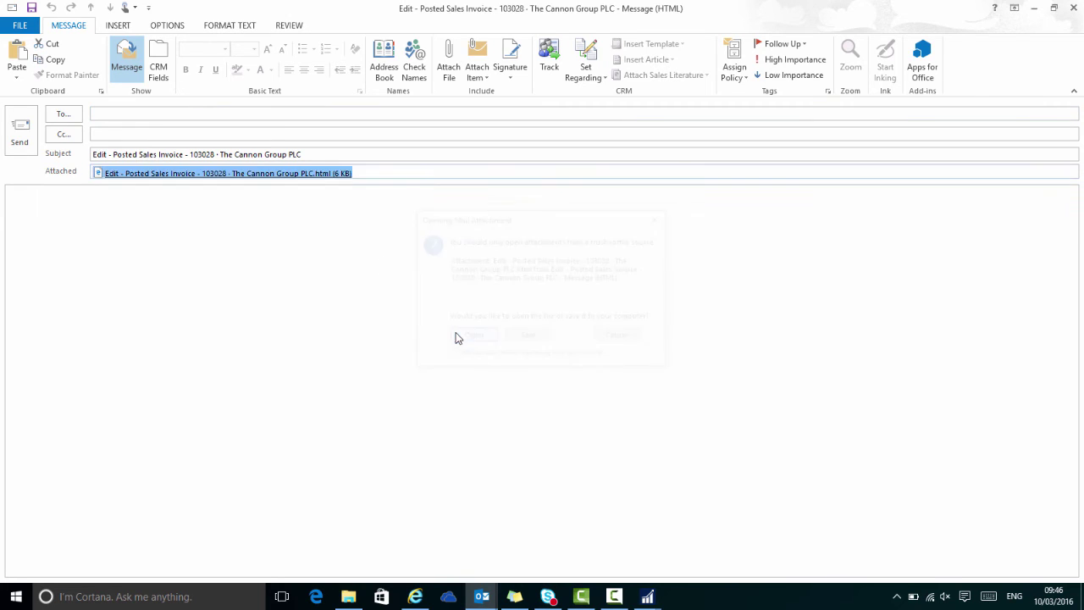
{"action": "scroll", "coordinate": [261, 268], "scroll_direction": "down", "scroll_amount": 10}
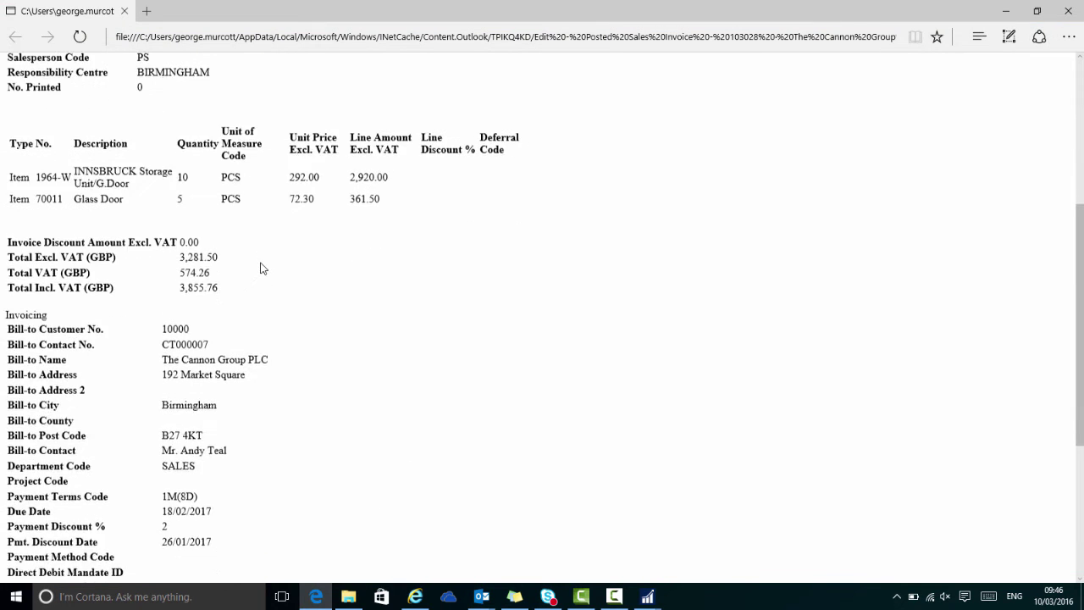
{"action": "scroll", "coordinate": [261, 268], "scroll_direction": "up", "scroll_amount": 10}
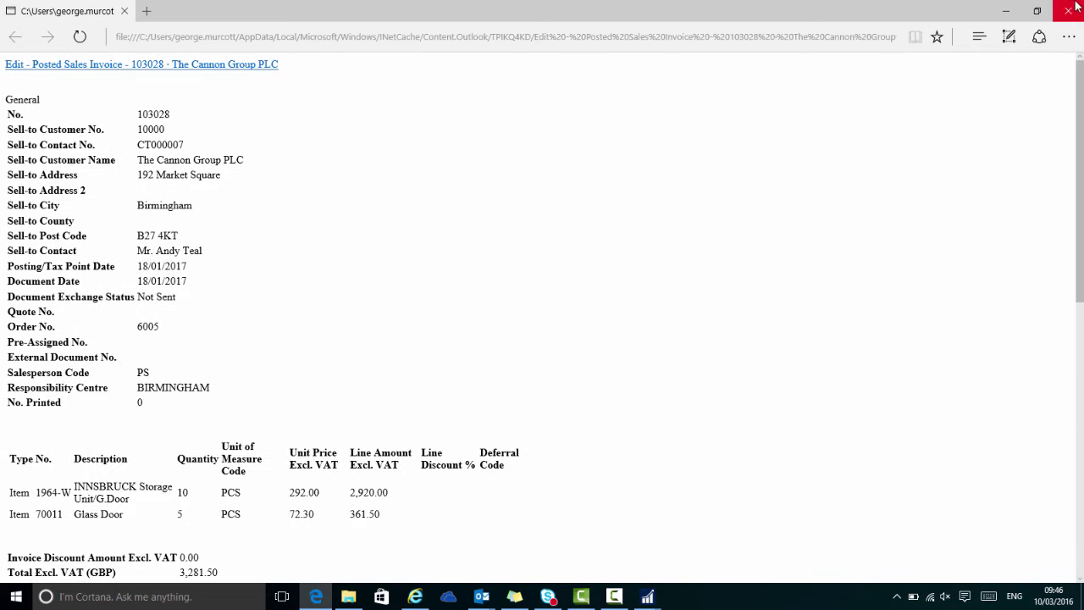